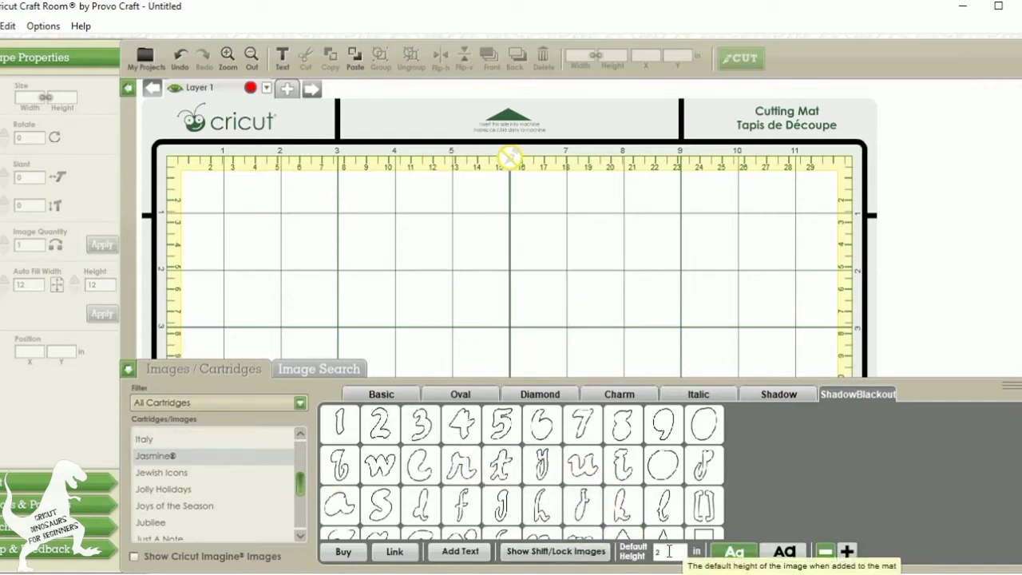
# Show the Jasmine cartridge's ShadowBlackout capital letters.
pyautogui.click(540, 551)
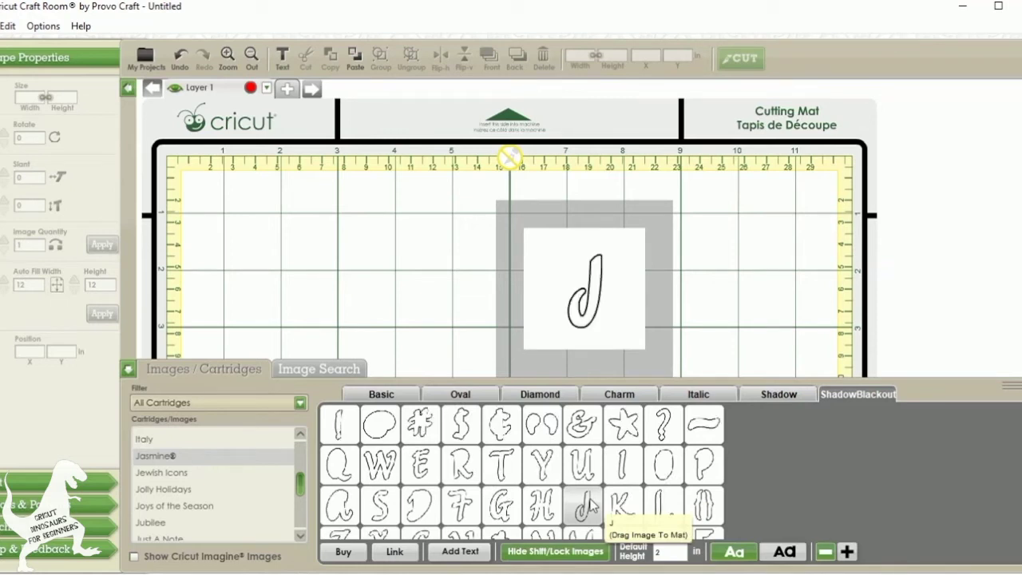
# Add ShadowBlackout letters spelling 'Jasmine', a capital J followed by lowercase letters.
pyautogui.click(591, 505)
pyautogui.click(556, 551)
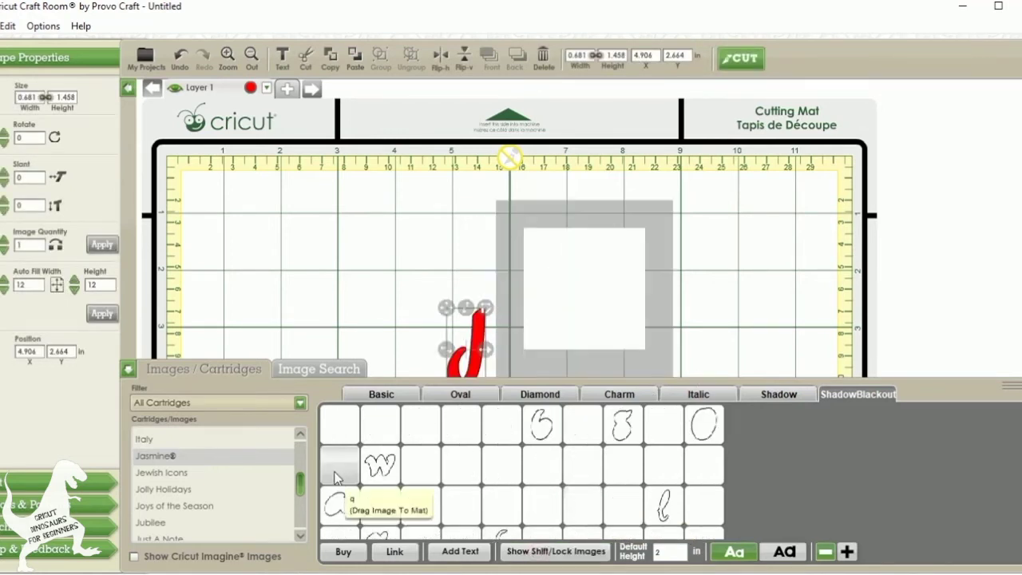
pyautogui.click(423, 505)
pyautogui.scroll(-2, 527, 478)
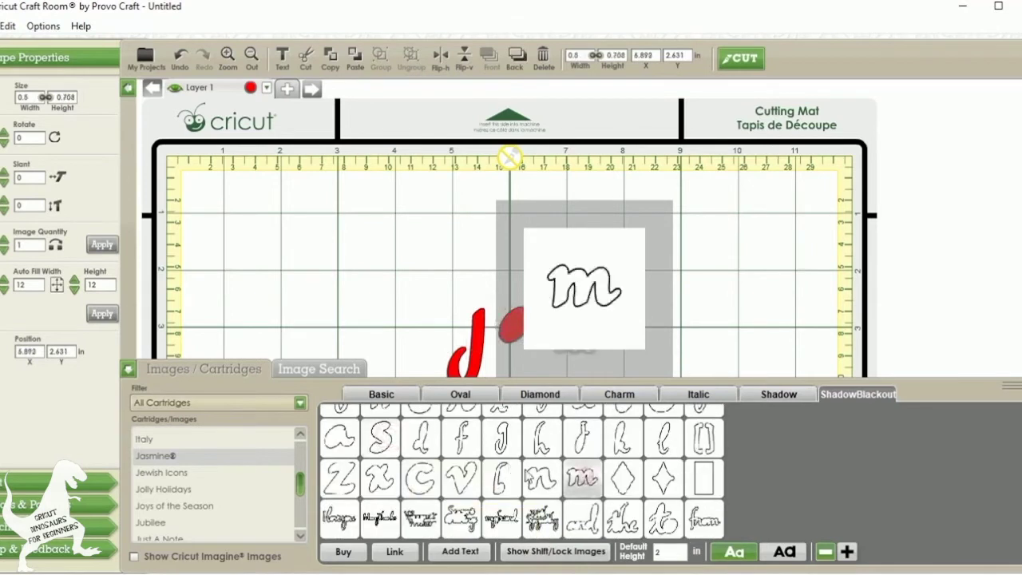
pyautogui.scroll(2, 559, 428)
pyautogui.click(546, 491)
pyautogui.scroll(-2, 548, 496)
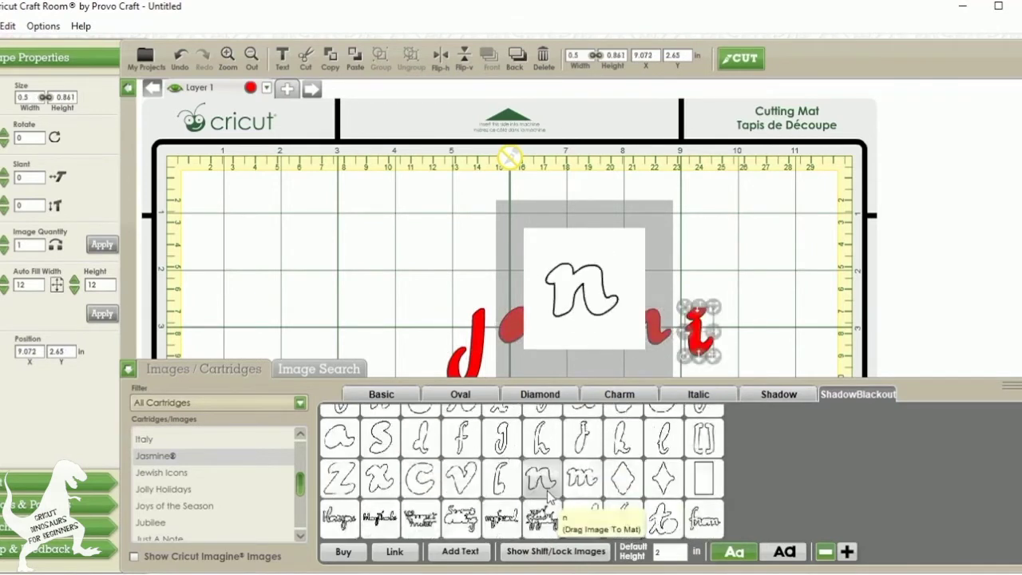
pyautogui.click(548, 497)
pyautogui.scroll(2, 547, 497)
pyautogui.click(424, 467)
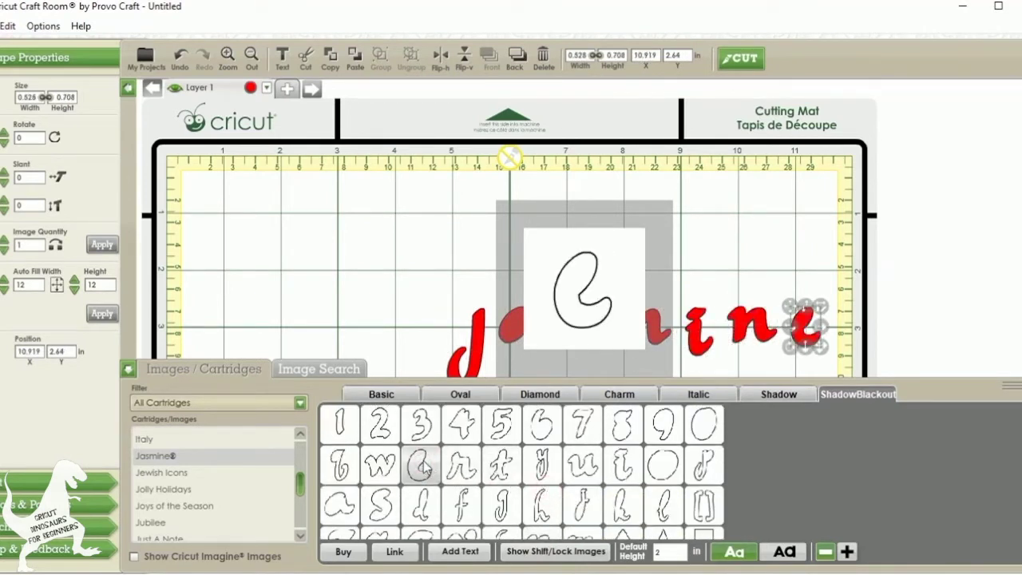
# Select the whole red word and move it to the mat's lower-left, at 1.014 × 4.375 in.
pyautogui.click(858, 254)
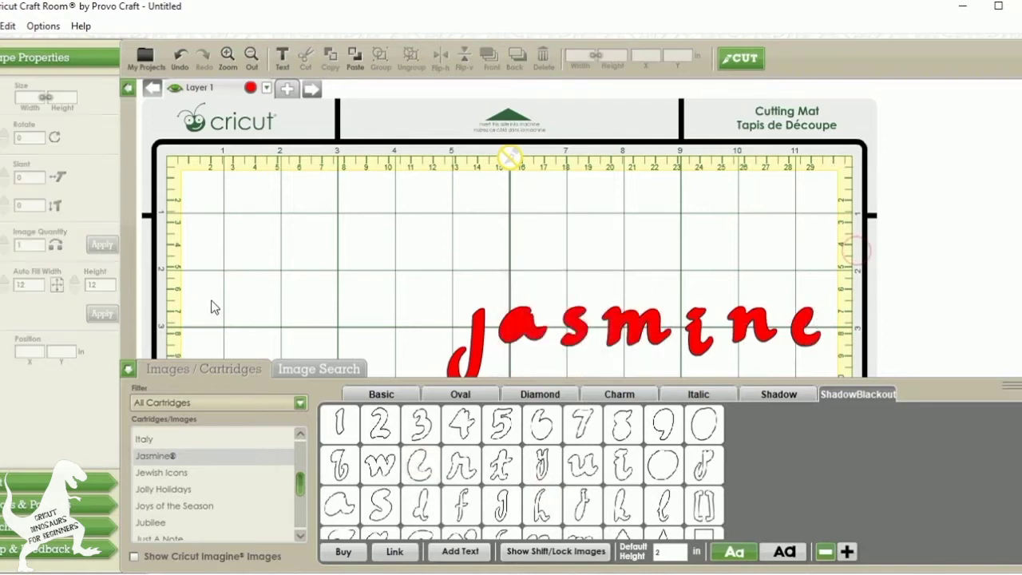
pyautogui.click(129, 370)
pyautogui.moveTo(347, 276); pyautogui.dragTo(910, 468)
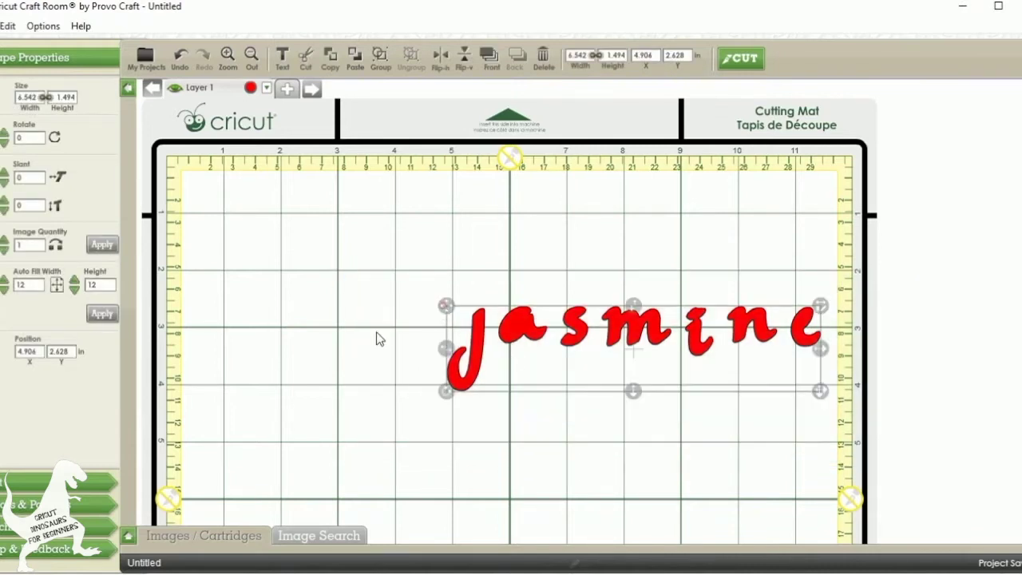
pyautogui.moveTo(445, 307); pyautogui.dragTo(227, 411)
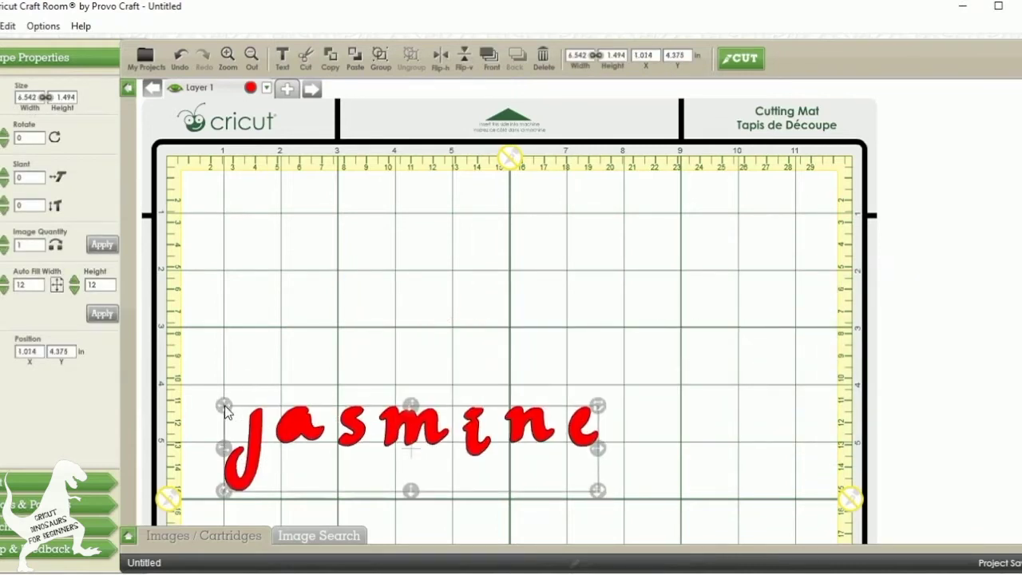
# Add thin Basic Jasmine letters spelling 'jasmine' over the red shadow word.
pyautogui.click(129, 536)
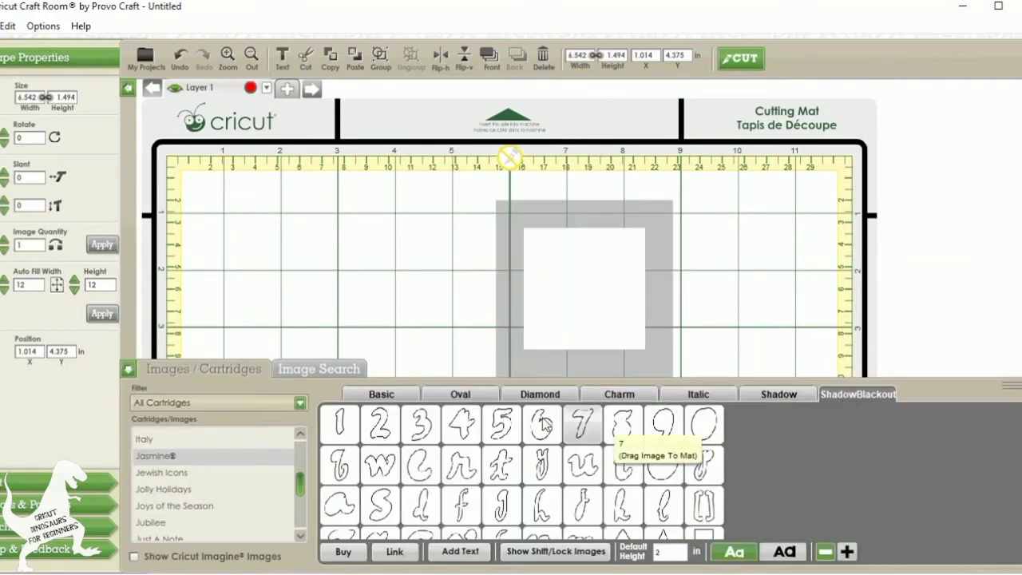
pyautogui.click(398, 388)
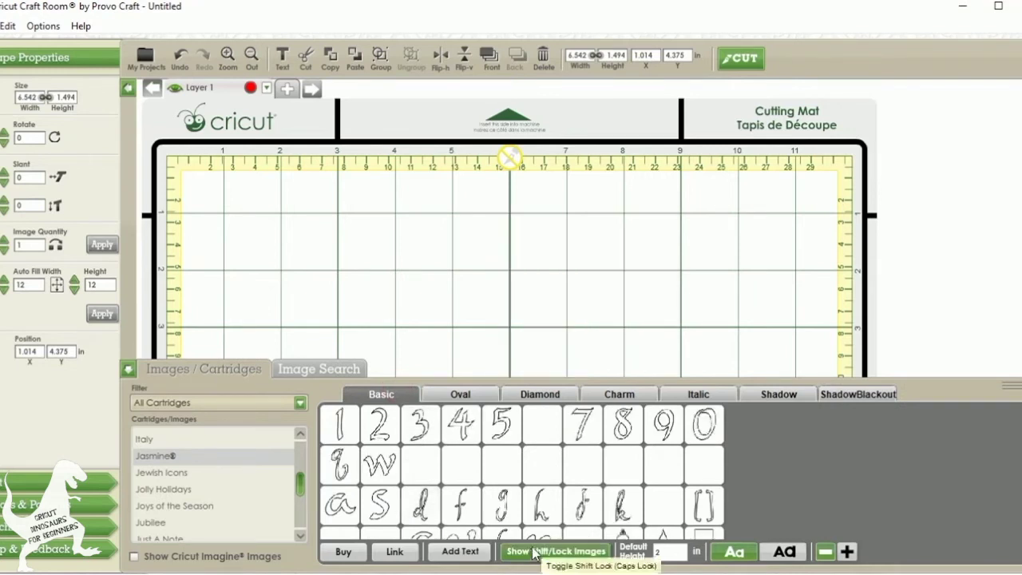
pyautogui.click(581, 557)
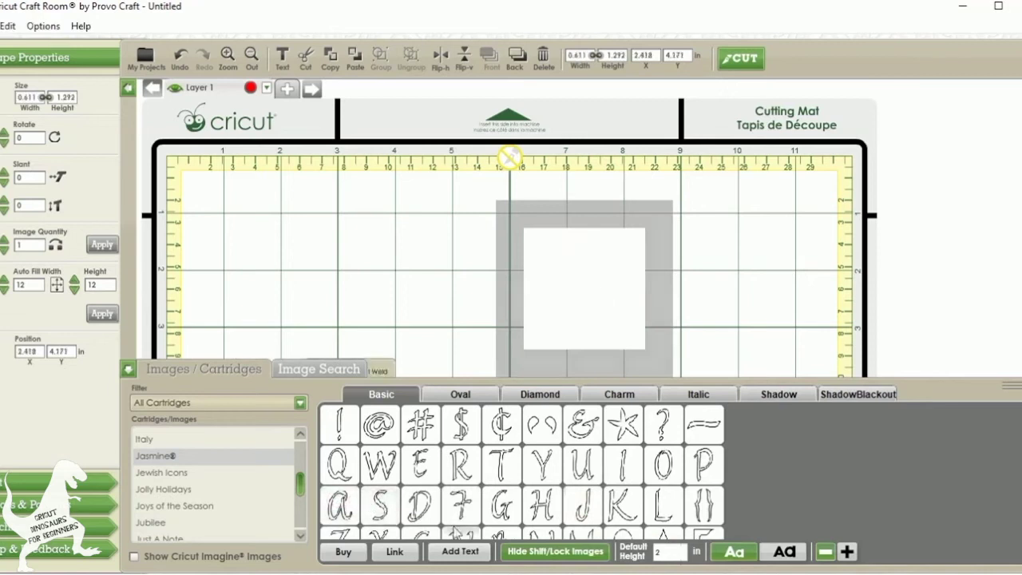
pyautogui.click(559, 551)
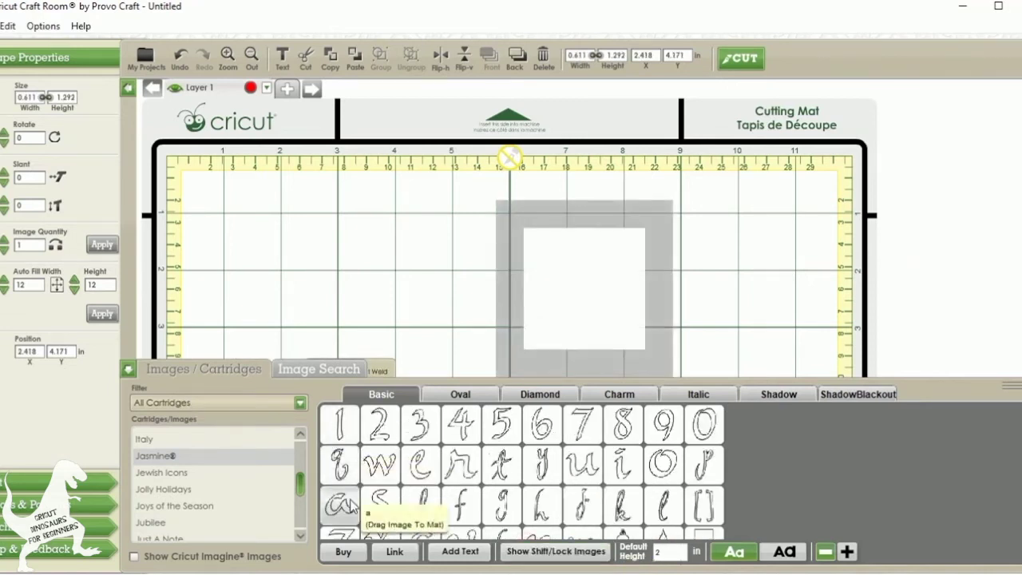
pyautogui.scroll(-2, 502, 506)
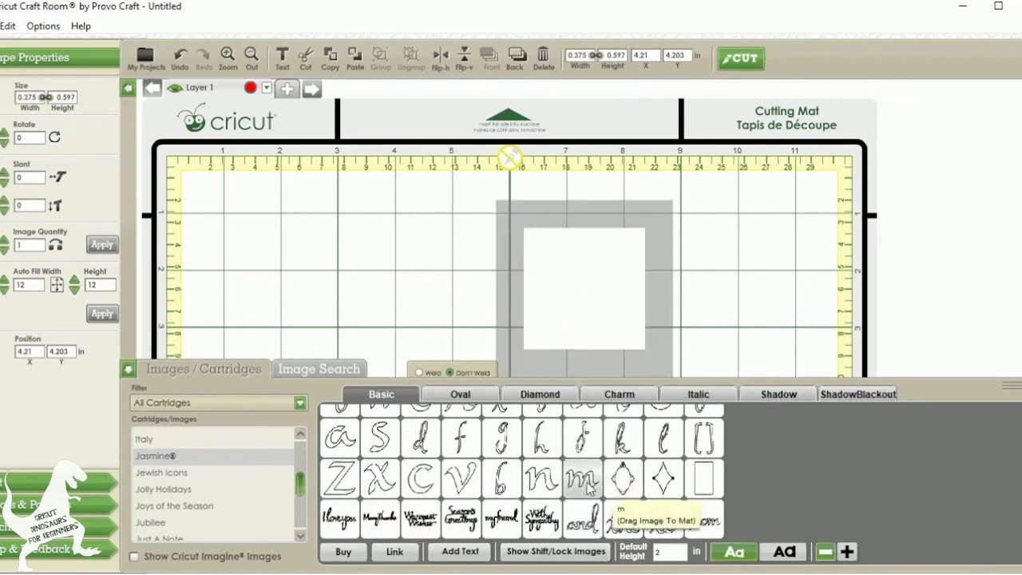
pyautogui.scroll(2, 546, 481)
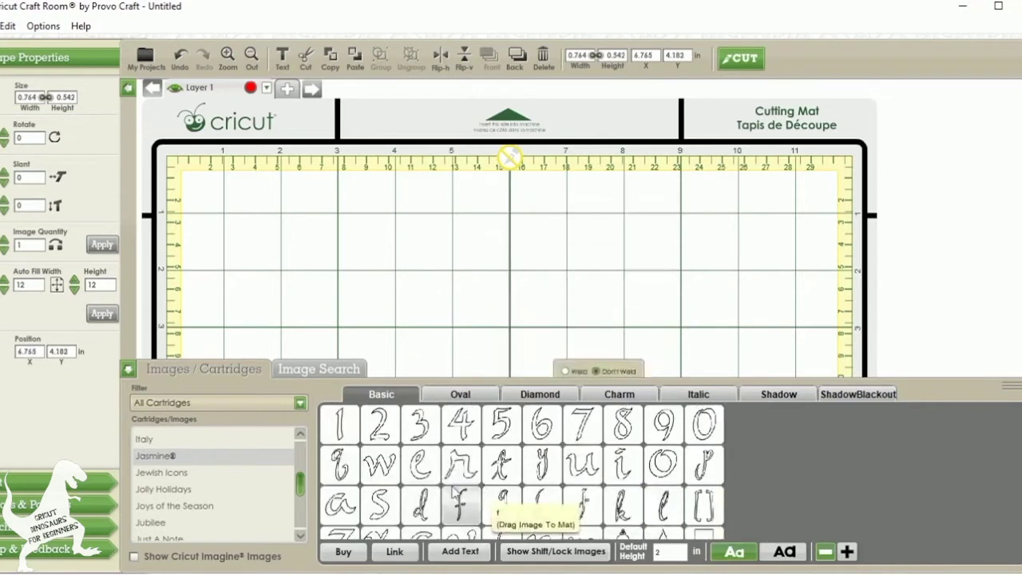
pyautogui.click(129, 370)
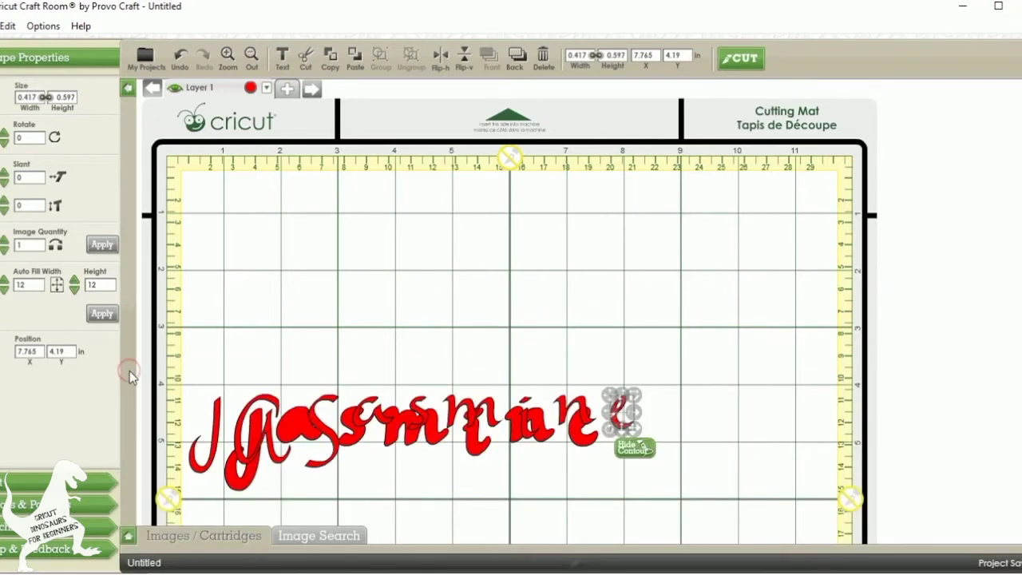
pyautogui.click(708, 354)
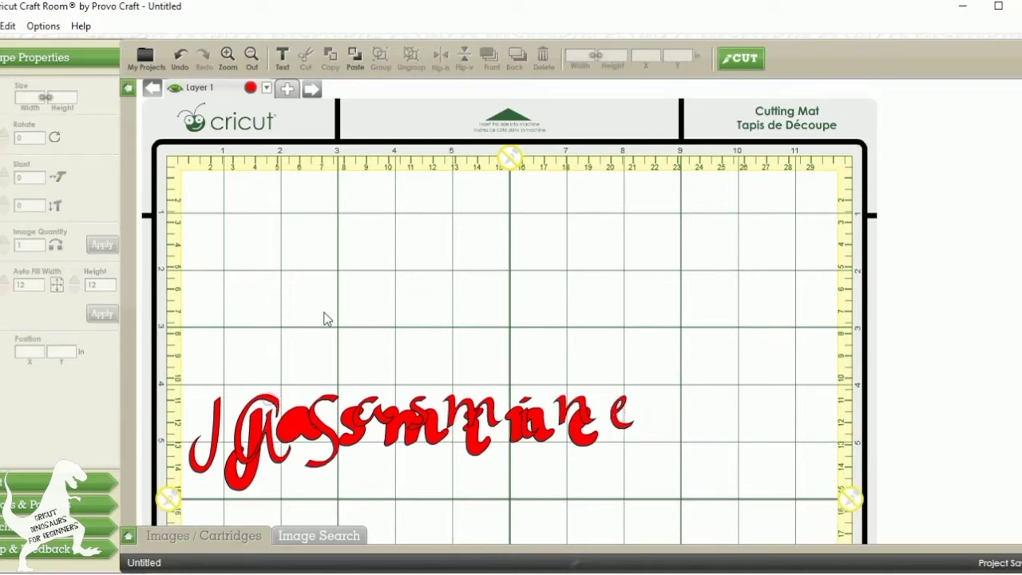
# Lift the thin a and s off the red word, delete them, and move the thin J up.
pyautogui.moveTo(268, 436); pyautogui.dragTo(302, 350)
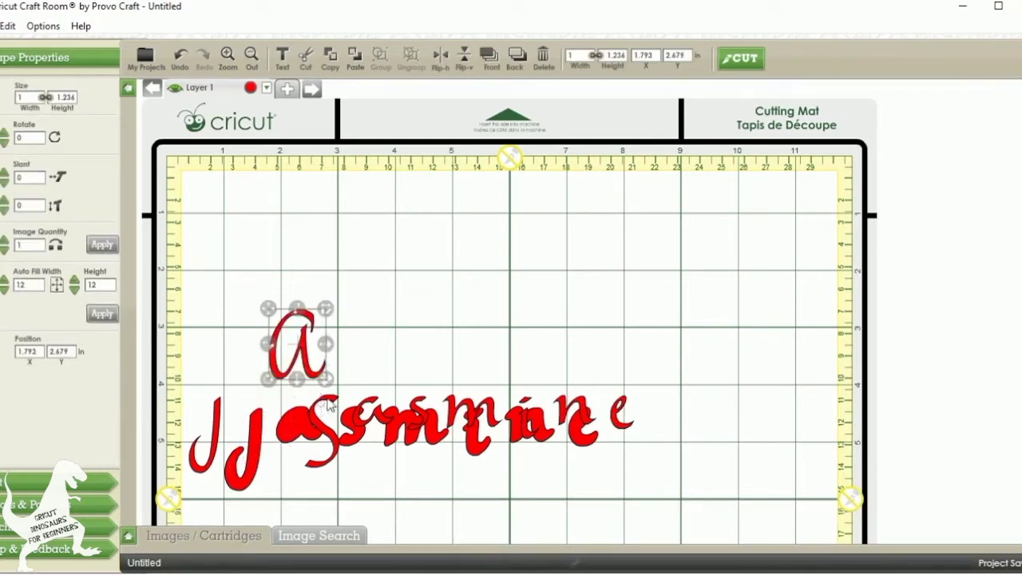
pyautogui.moveTo(321, 404); pyautogui.dragTo(353, 313)
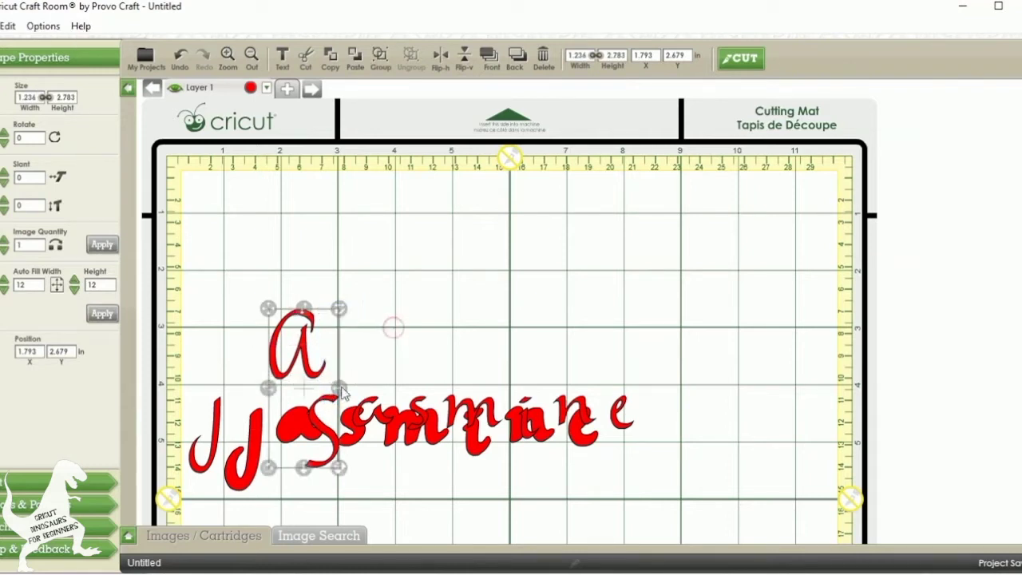
pyautogui.click(392, 328)
pyautogui.moveTo(333, 405); pyautogui.dragTo(353, 248)
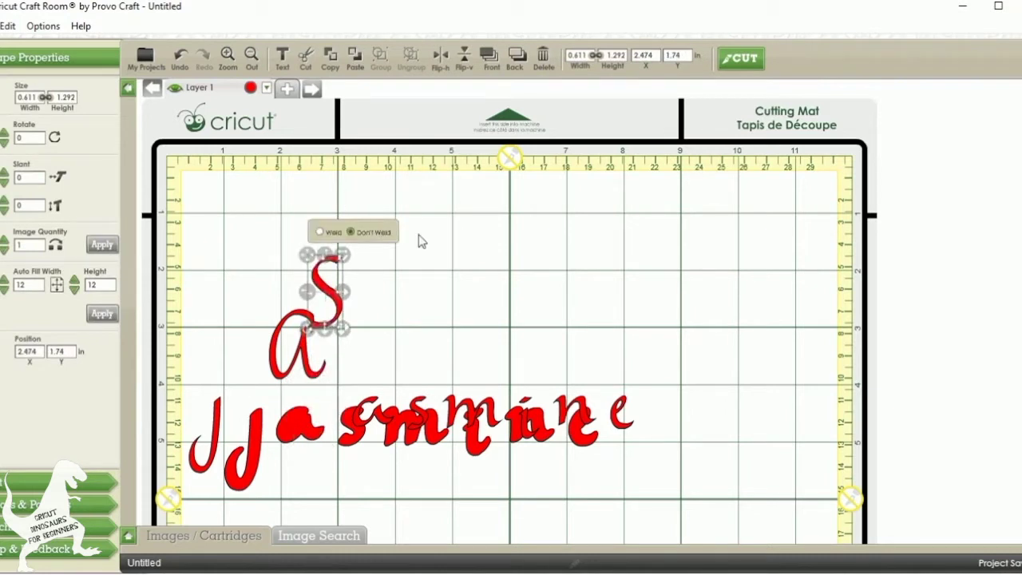
pyautogui.moveTo(445, 248); pyautogui.dragTo(237, 373)
pyautogui.press('Delete')
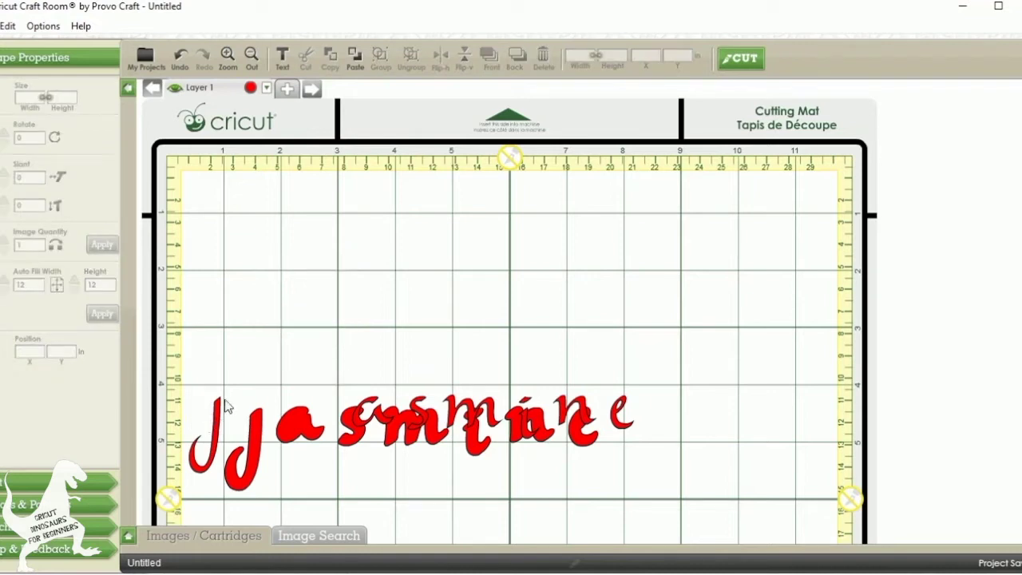
pyautogui.moveTo(226, 405); pyautogui.dragTo(357, 238)
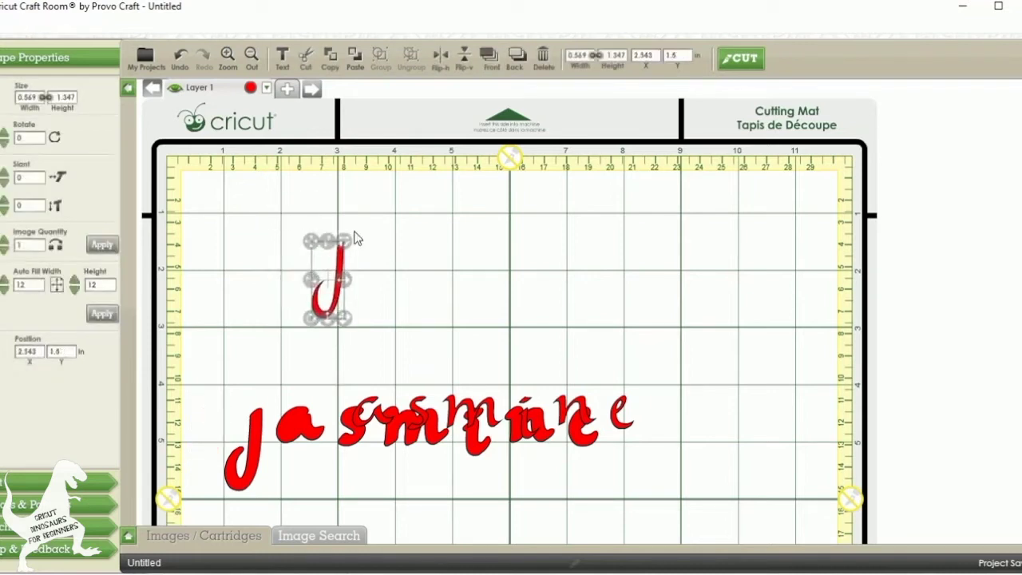
# Paste a thin a after the upper J, set the red m below, and place the s to spell 'Jas'.
pyautogui.hotkey('ctrl', 'v')
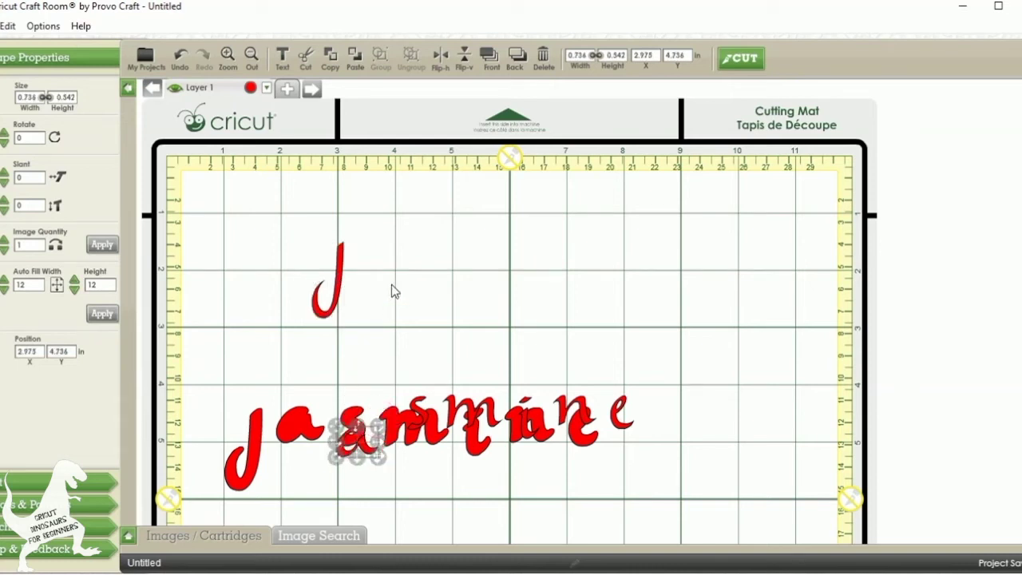
pyautogui.moveTo(392, 291); pyautogui.dragTo(401, 267)
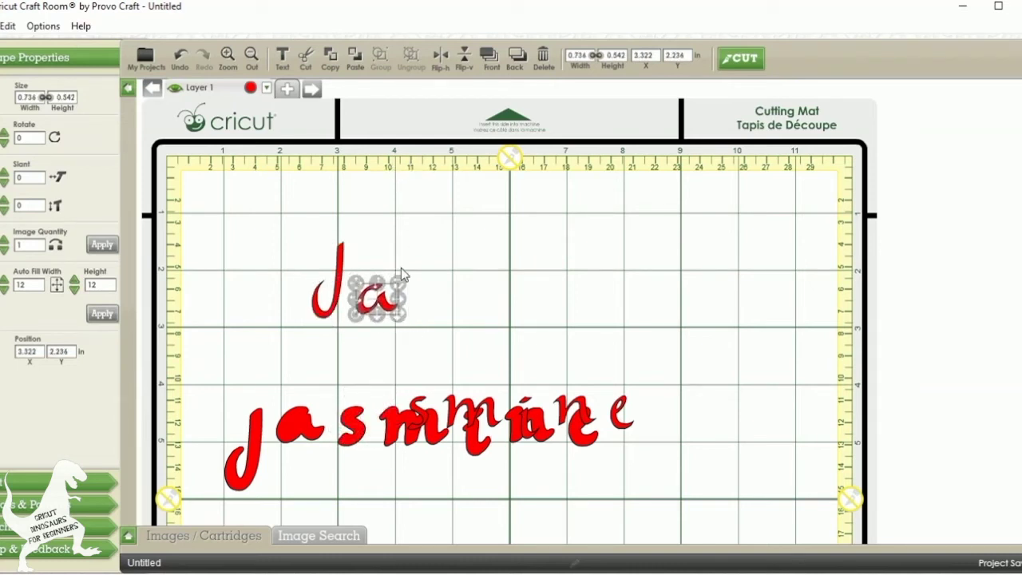
pyautogui.moveTo(427, 344); pyautogui.dragTo(419, 425)
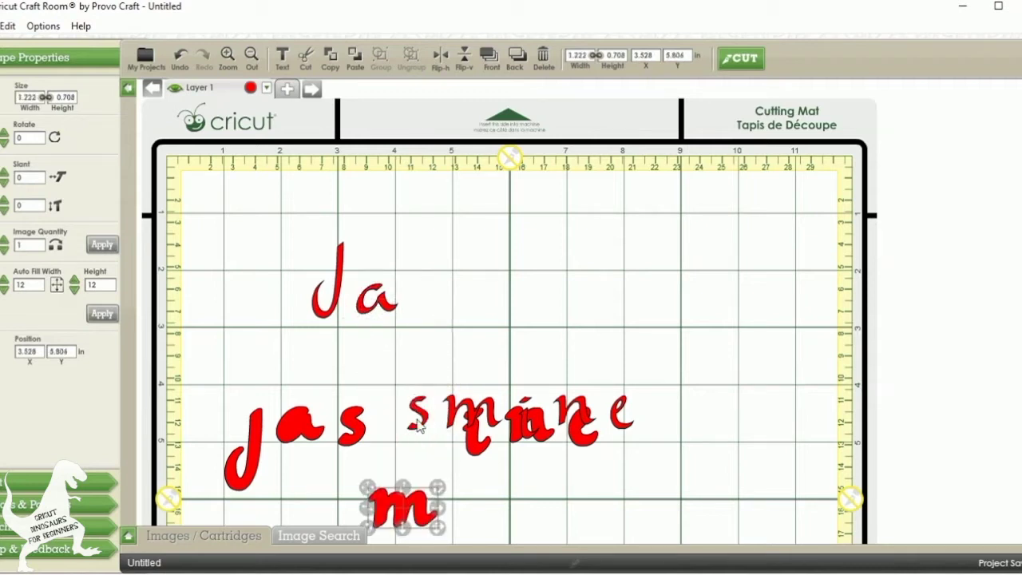
pyautogui.click(425, 389)
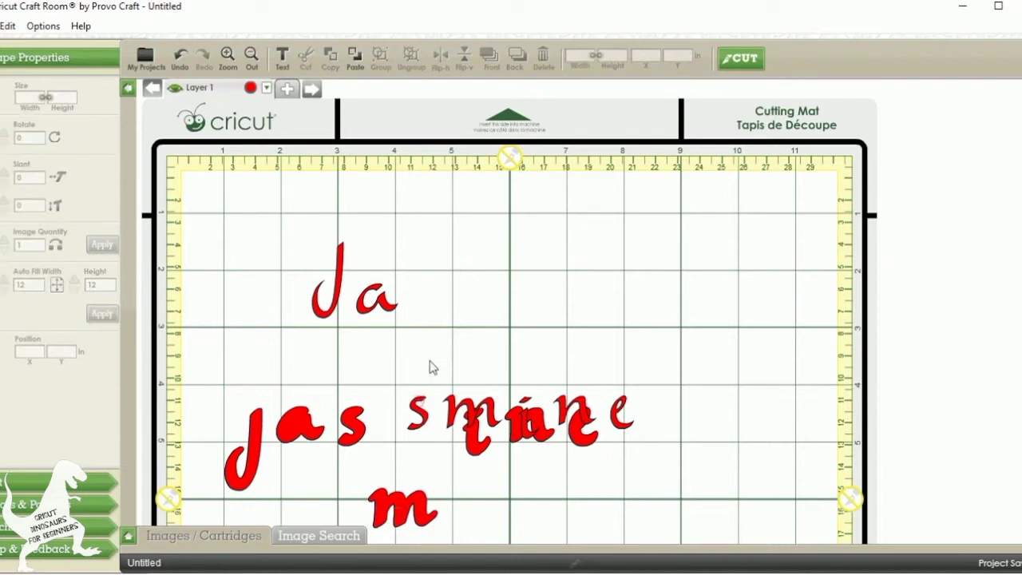
pyautogui.moveTo(417, 434); pyautogui.dragTo(434, 310)
pyautogui.moveTo(425, 408); pyautogui.dragTo(404, 295)
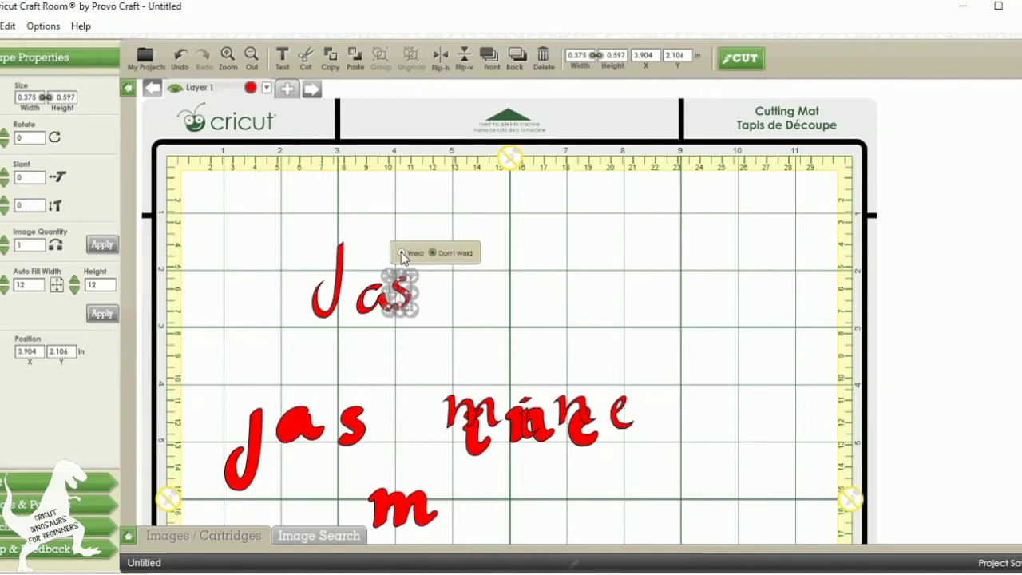
pyautogui.click(406, 252)
# Move the thin m, i, n and e up after 'Jas' and return the red m to the lower word.
pyautogui.click(455, 299)
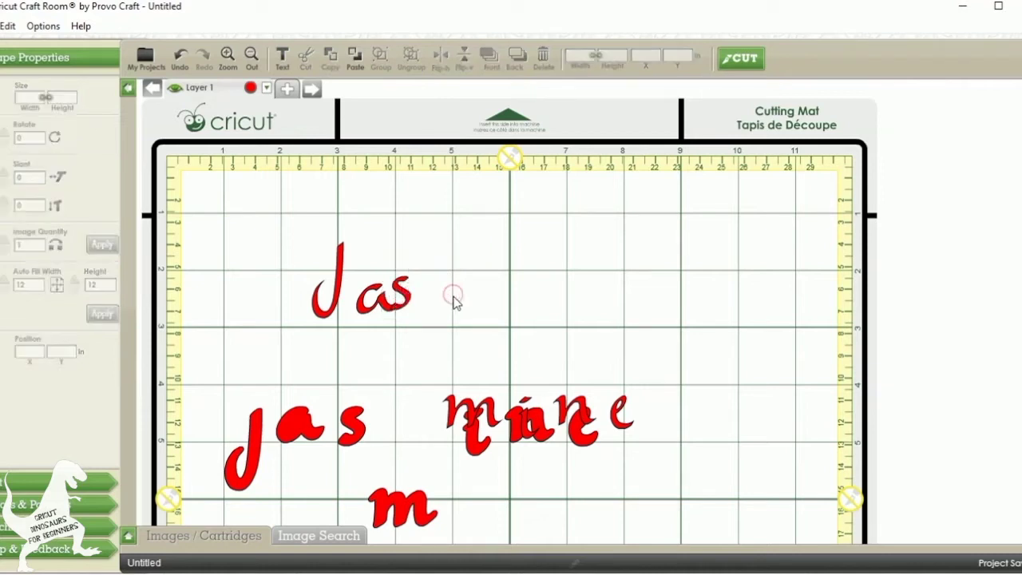
pyautogui.click(409, 302)
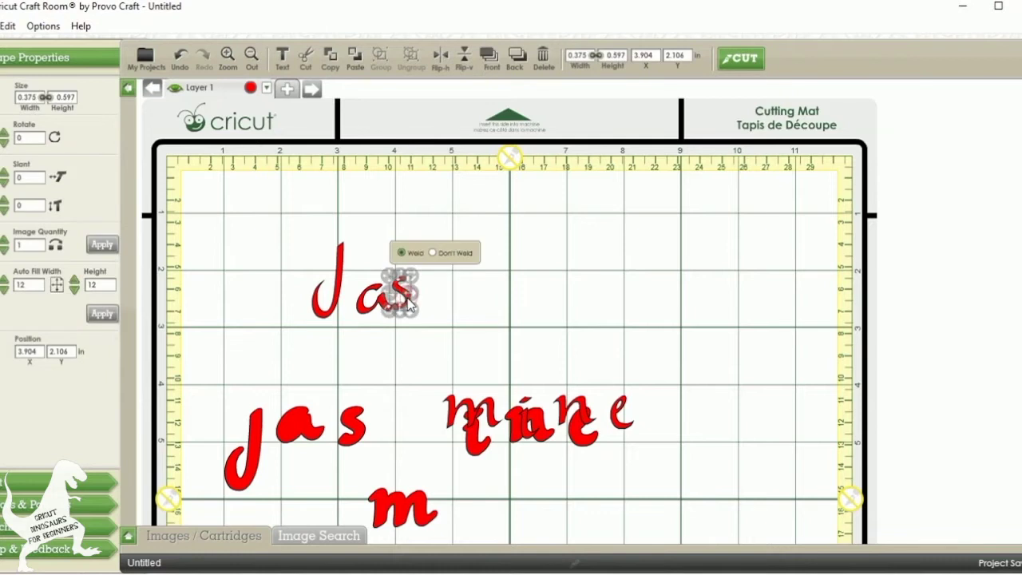
pyautogui.moveTo(409, 303)
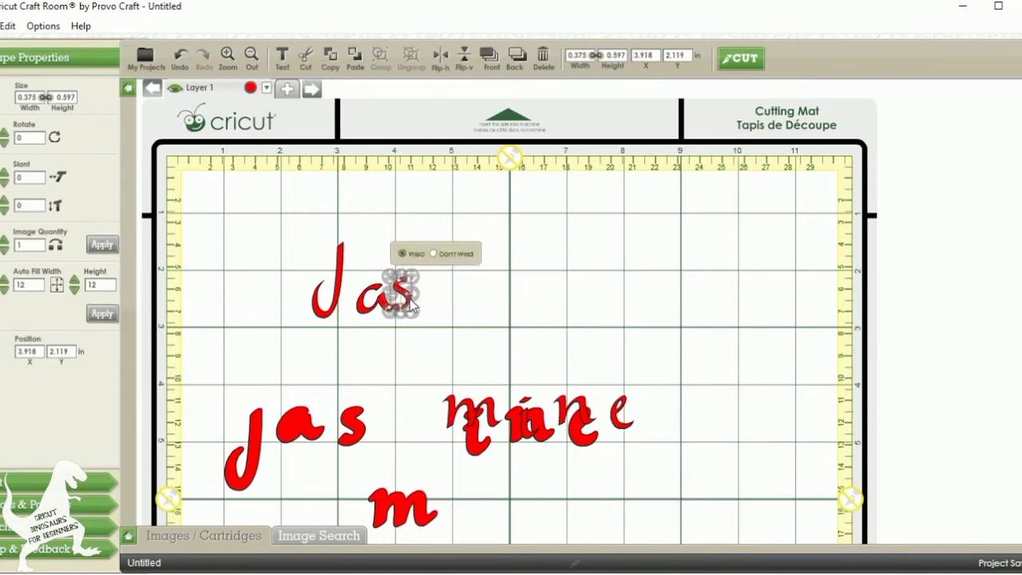
pyautogui.click(470, 315)
pyautogui.moveTo(446, 402); pyautogui.dragTo(434, 274)
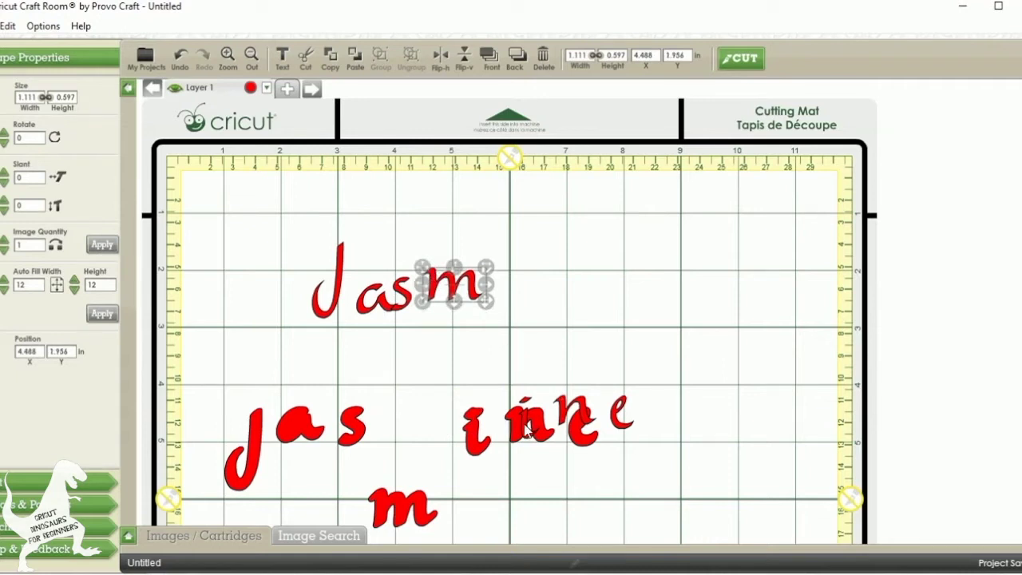
pyautogui.moveTo(525, 412); pyautogui.dragTo(505, 272)
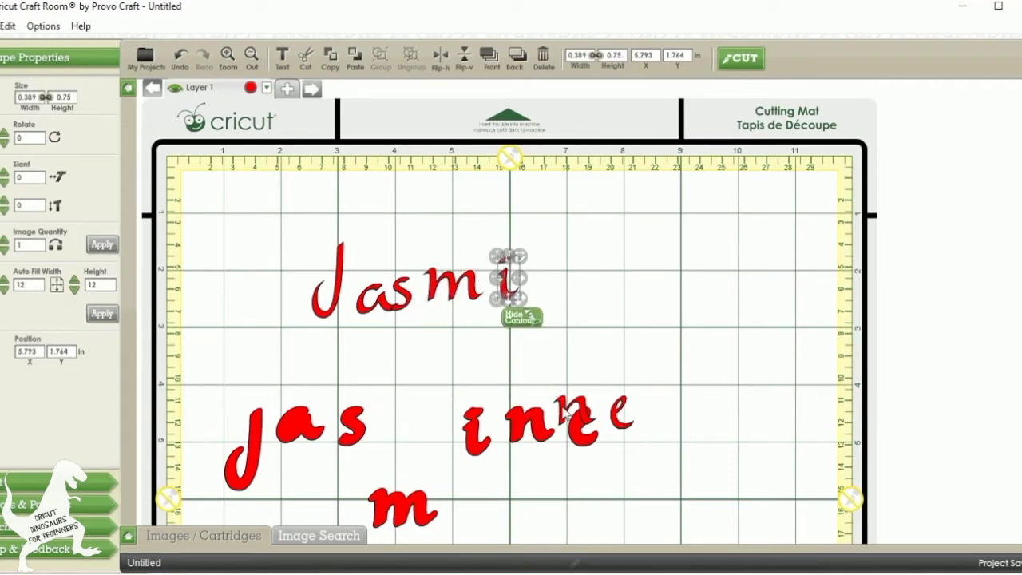
pyautogui.moveTo(565, 413); pyautogui.dragTo(533, 272)
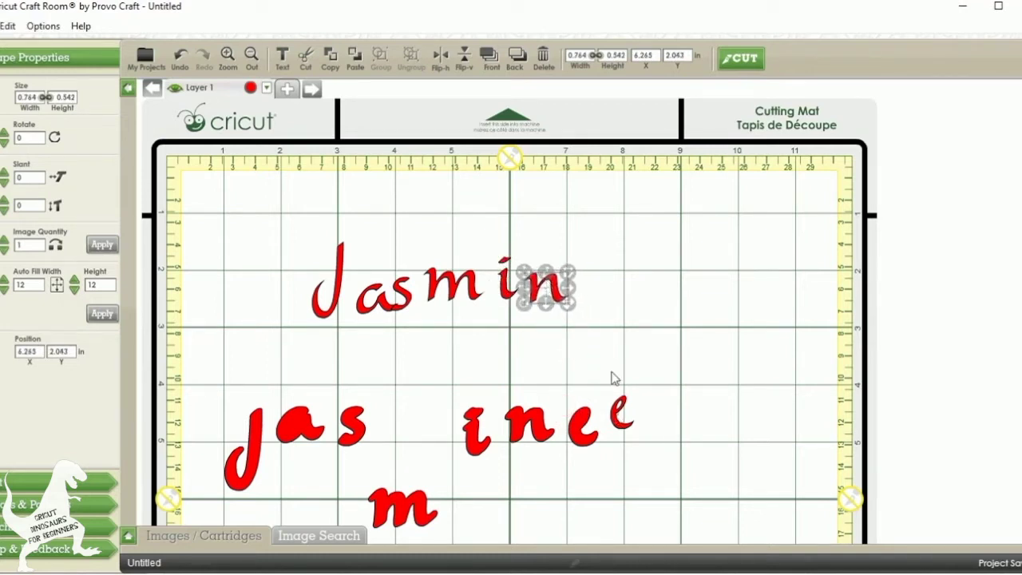
pyautogui.moveTo(622, 413); pyautogui.dragTo(584, 275)
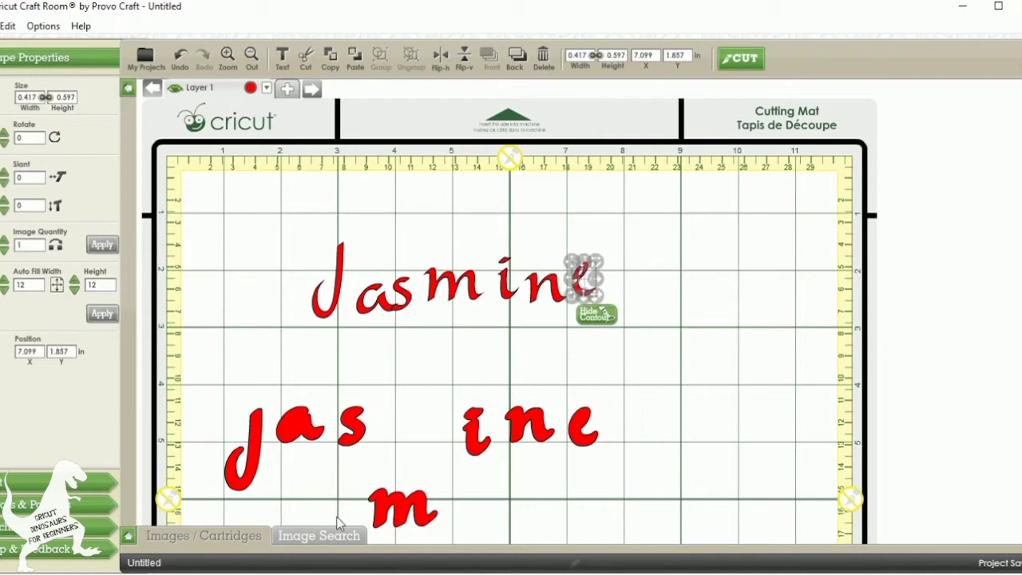
pyautogui.moveTo(415, 448); pyautogui.dragTo(422, 364)
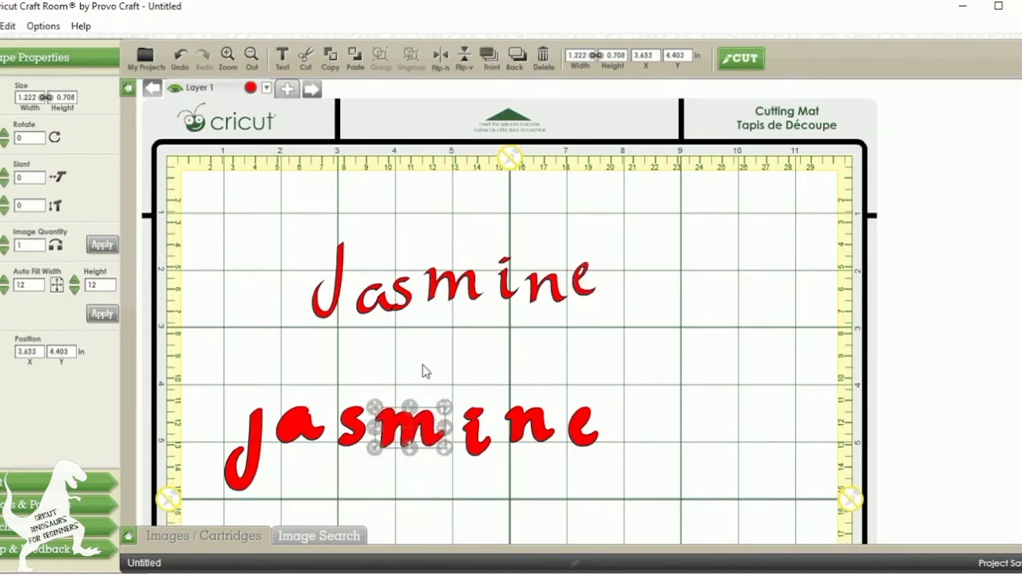
pyautogui.click(631, 317)
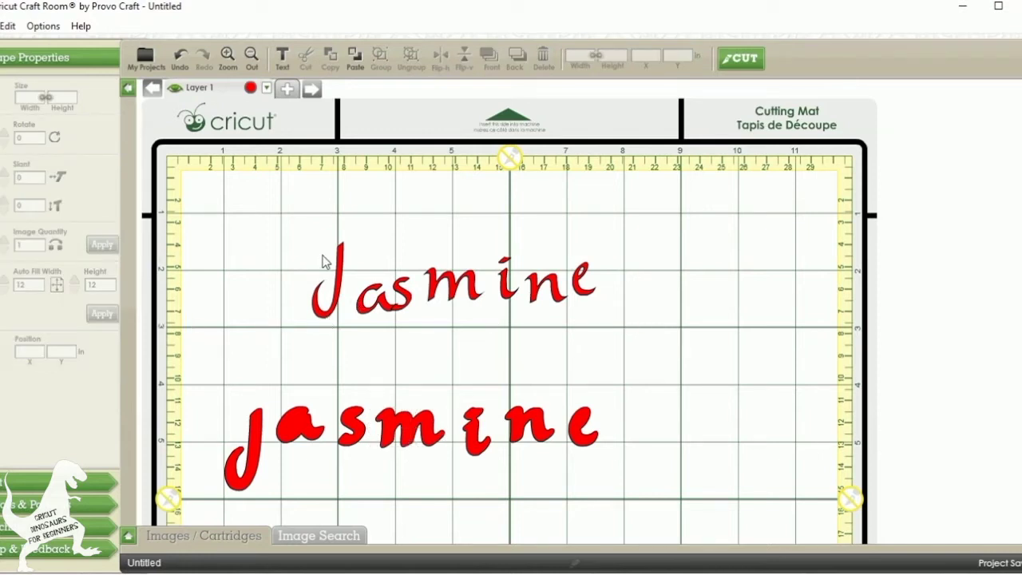
# Pull the thin a, s and m left so they overlap toward the J.
pyautogui.click(344, 274)
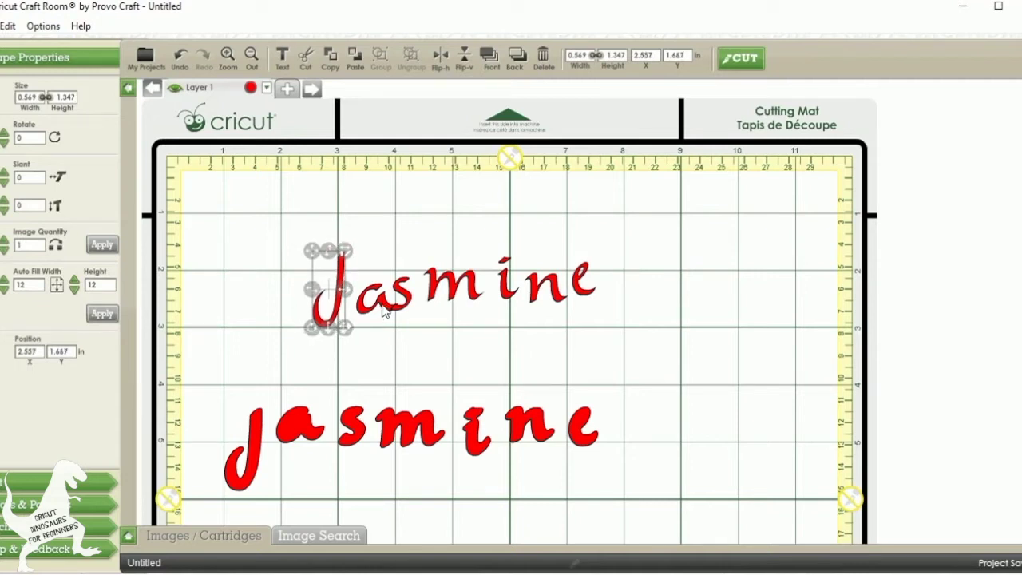
pyautogui.moveTo(383, 313); pyautogui.dragTo(370, 334)
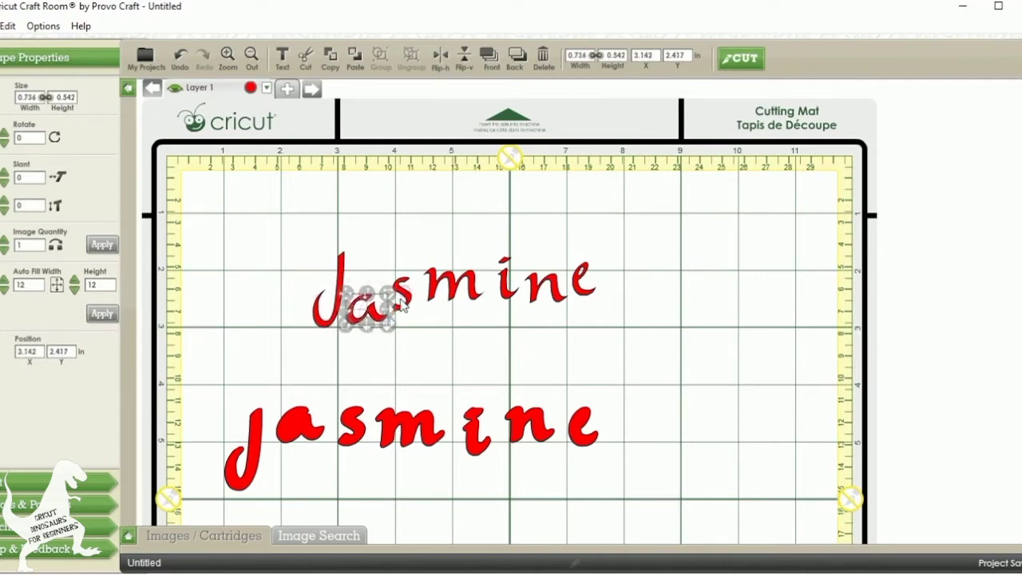
pyautogui.moveTo(402, 302); pyautogui.dragTo(391, 321)
pyautogui.click(449, 334)
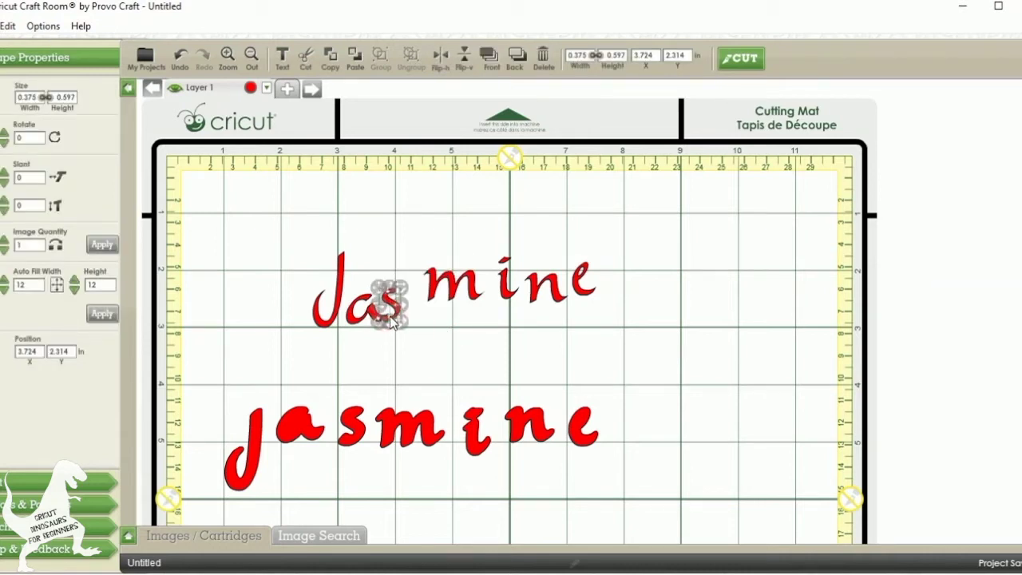
pyautogui.click(484, 347)
pyautogui.moveTo(471, 296); pyautogui.dragTo(453, 321)
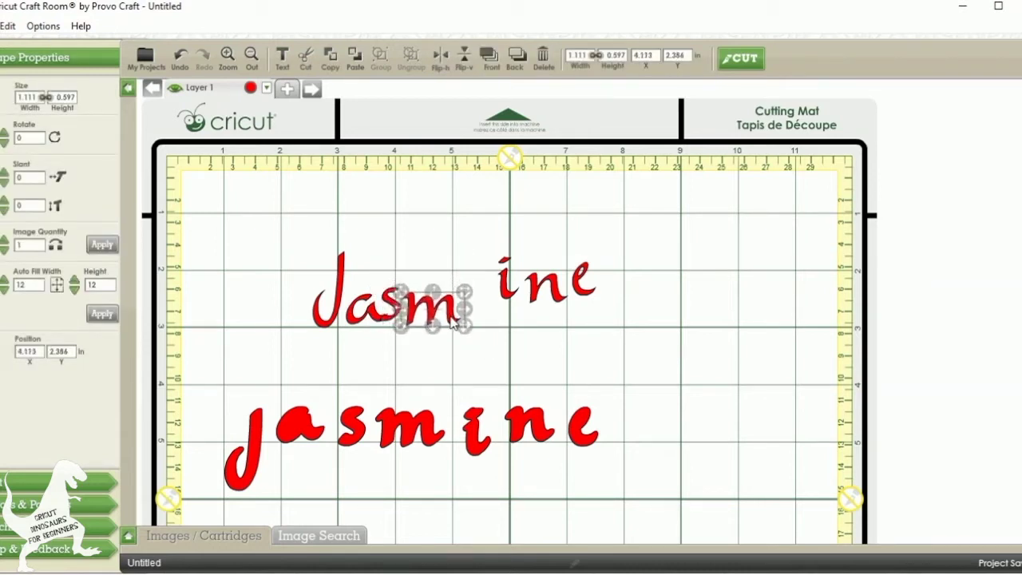
# Nudge the upper m slightly right to 4.182 × 2.358 in, leaving a gap before 'ine'.
pyautogui.click(365, 323)
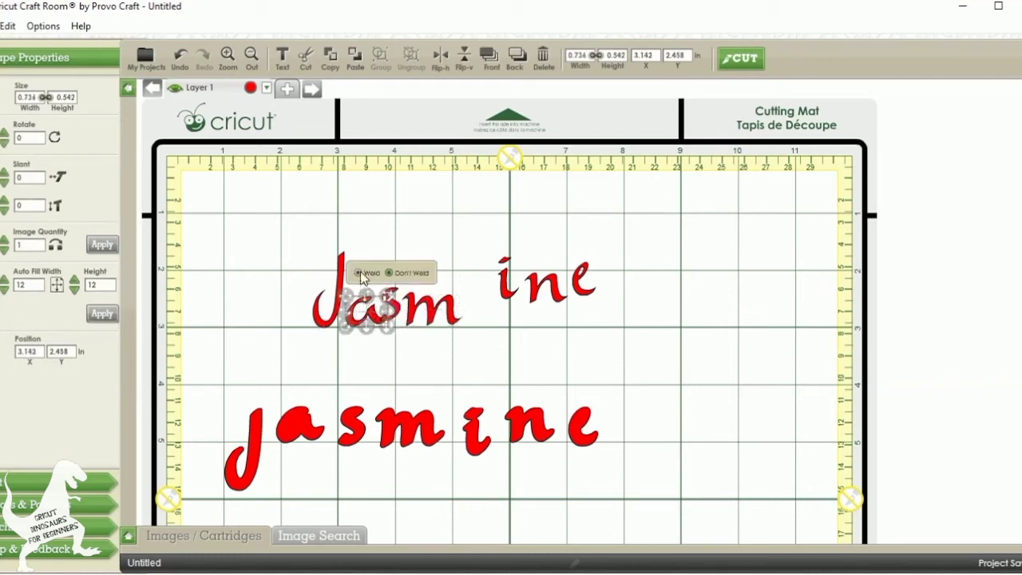
pyautogui.click(401, 335)
pyautogui.click(392, 304)
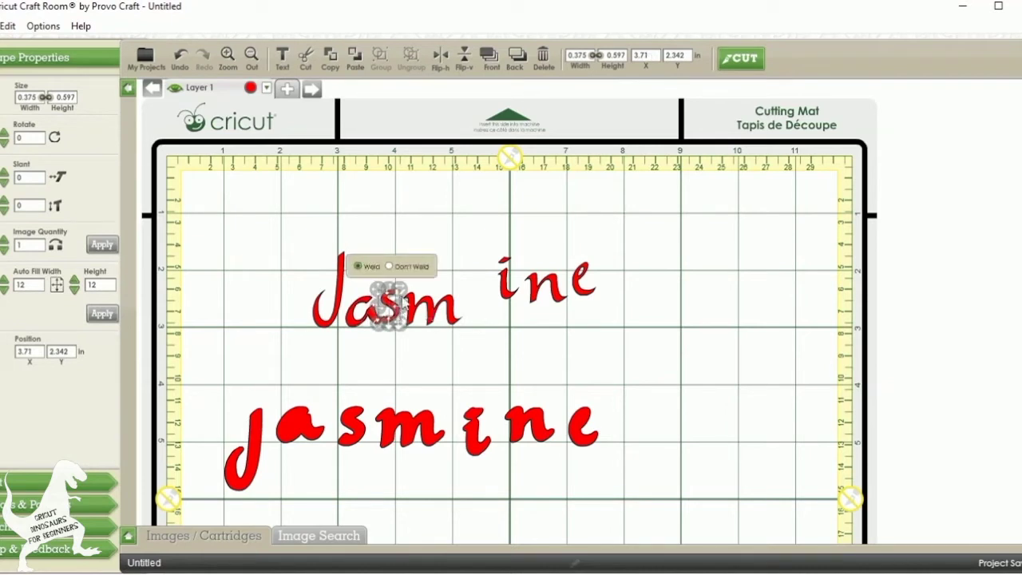
pyautogui.click(432, 317)
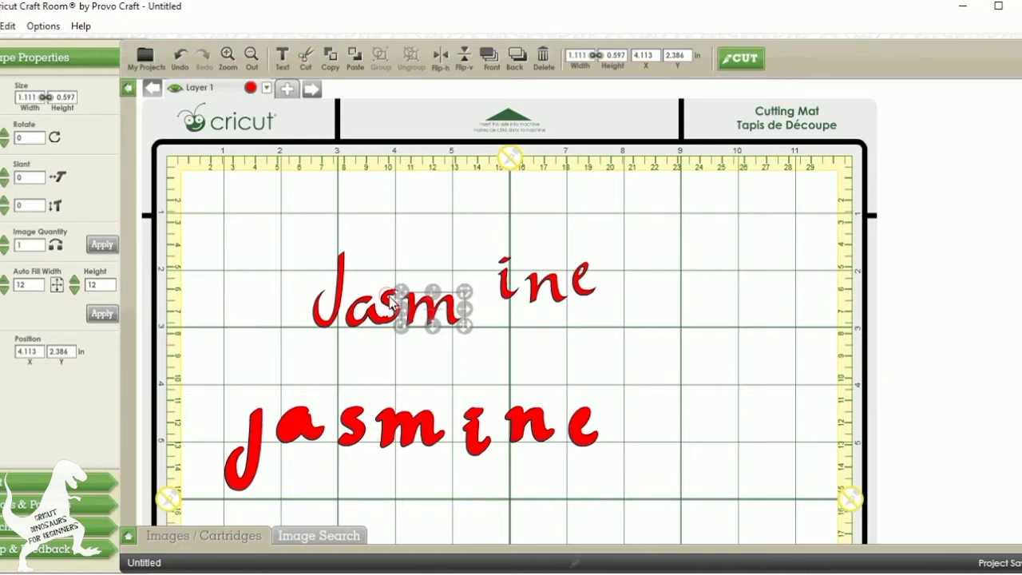
pyautogui.click(391, 302)
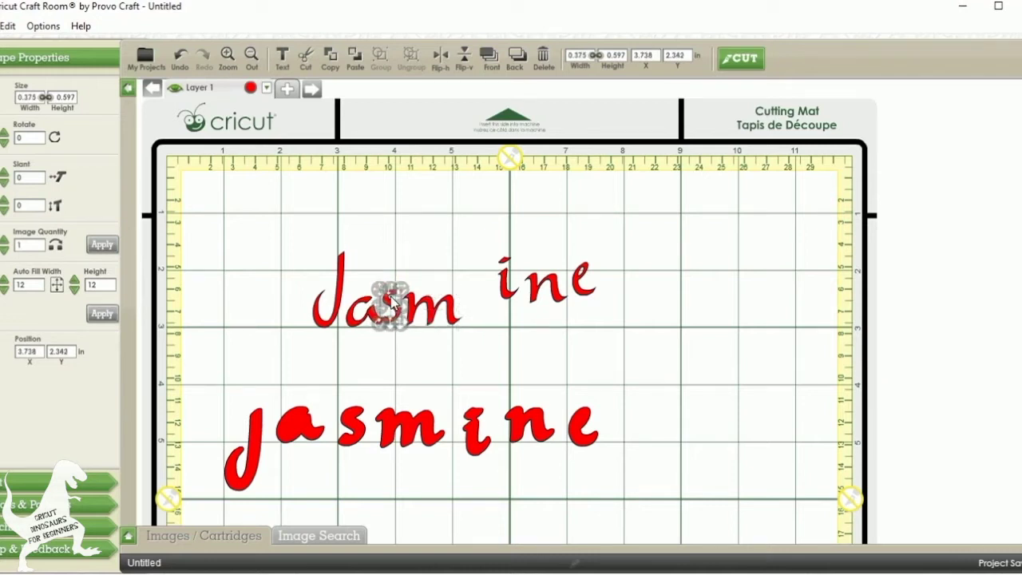
pyautogui.moveTo(392, 302)
pyautogui.click(449, 307)
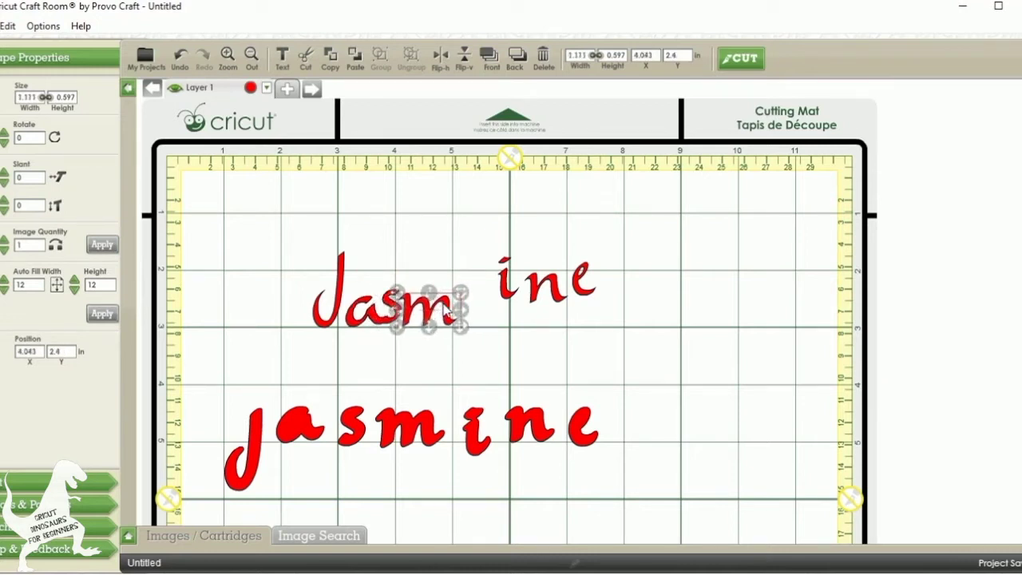
pyautogui.rightClick(445, 306)
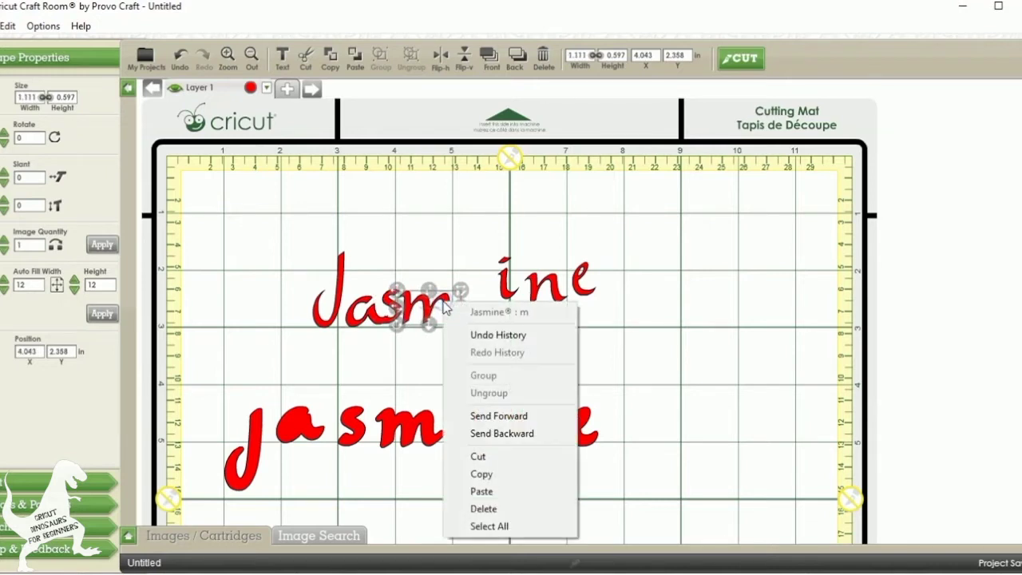
pyautogui.click(459, 245)
pyautogui.click(447, 318)
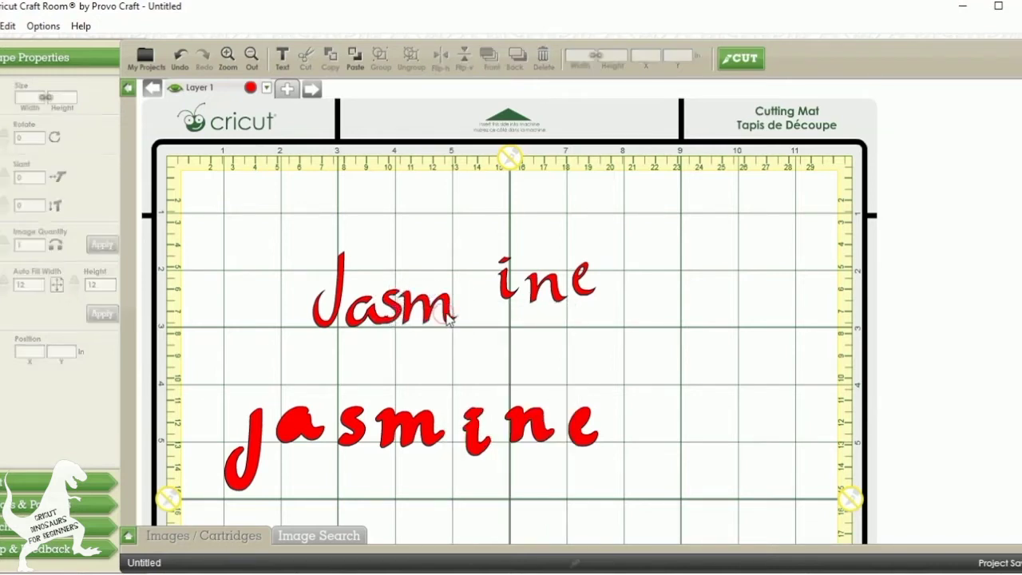
pyautogui.click(449, 318)
pyautogui.moveTo(453, 309); pyautogui.dragTo(460, 312)
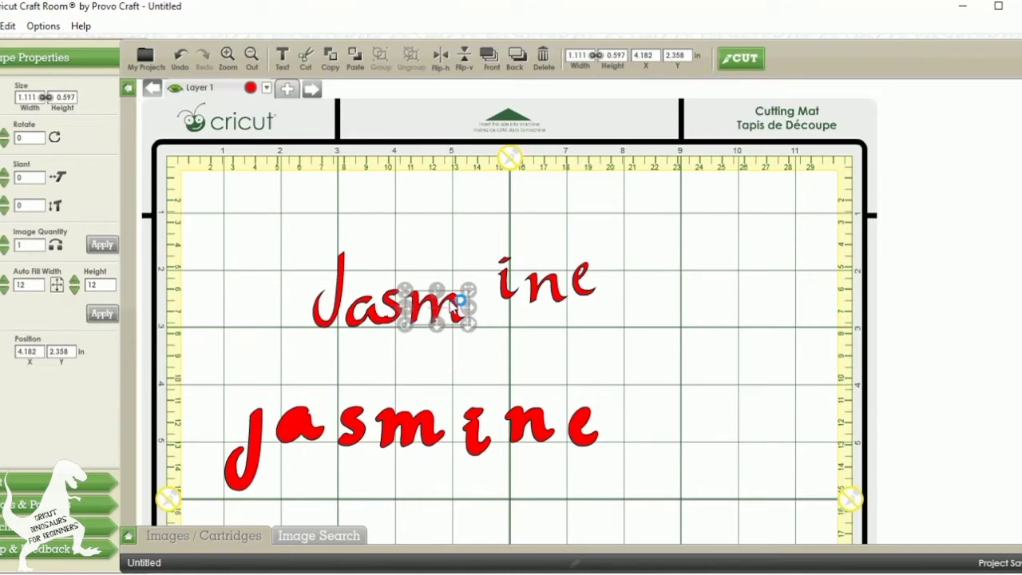
# Slide the thin i, n and e left to close the gap after the m.
pyautogui.click(489, 320)
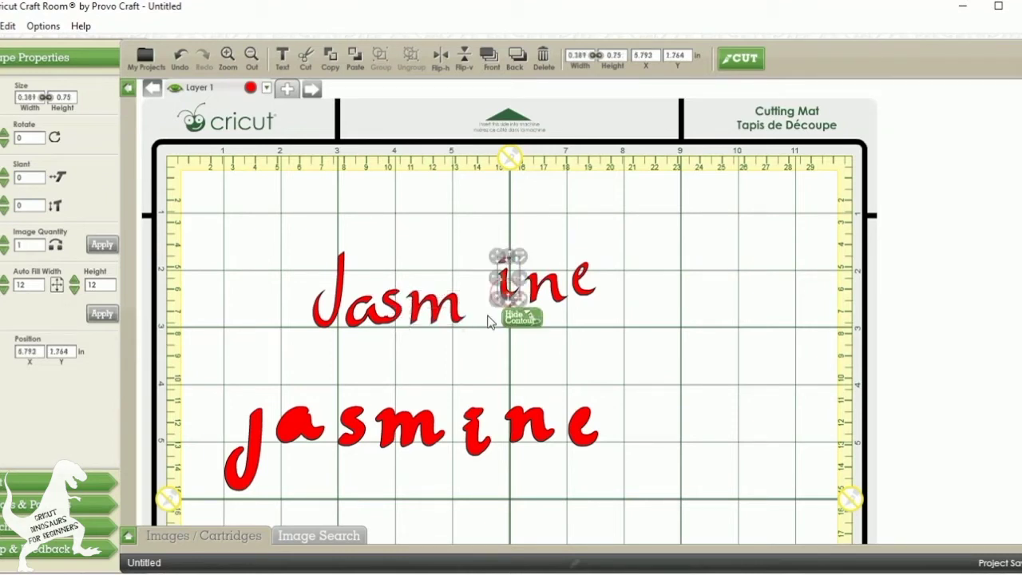
pyautogui.moveTo(488, 317); pyautogui.dragTo(471, 338)
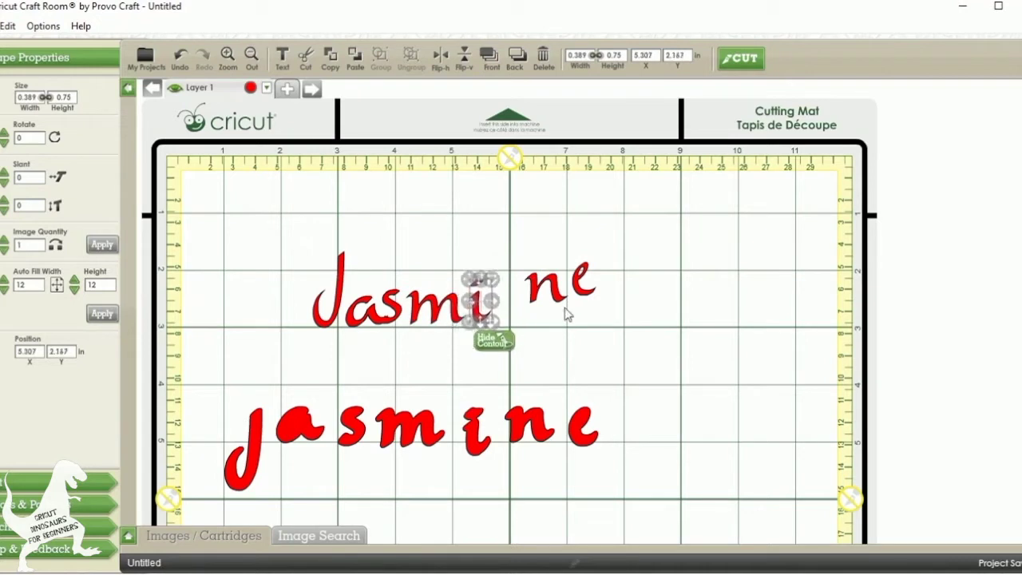
pyautogui.click(532, 317)
pyautogui.moveTo(533, 307); pyautogui.dragTo(496, 342)
pyautogui.moveTo(585, 297); pyautogui.dragTo(529, 348)
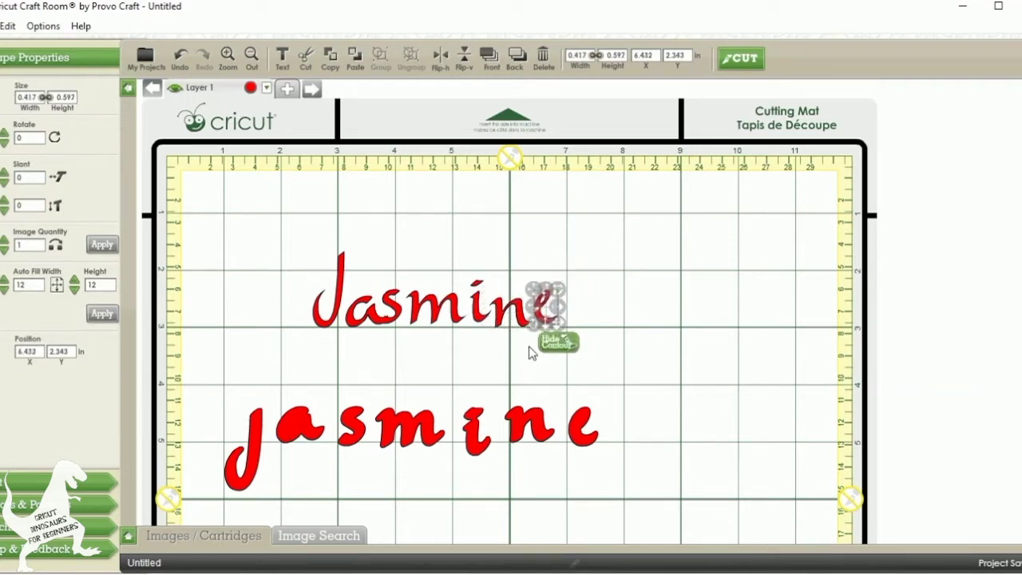
# Nudge the upper s slightly right, check the other letters, and clear the selection.
pyautogui.click(480, 320)
pyautogui.click(460, 318)
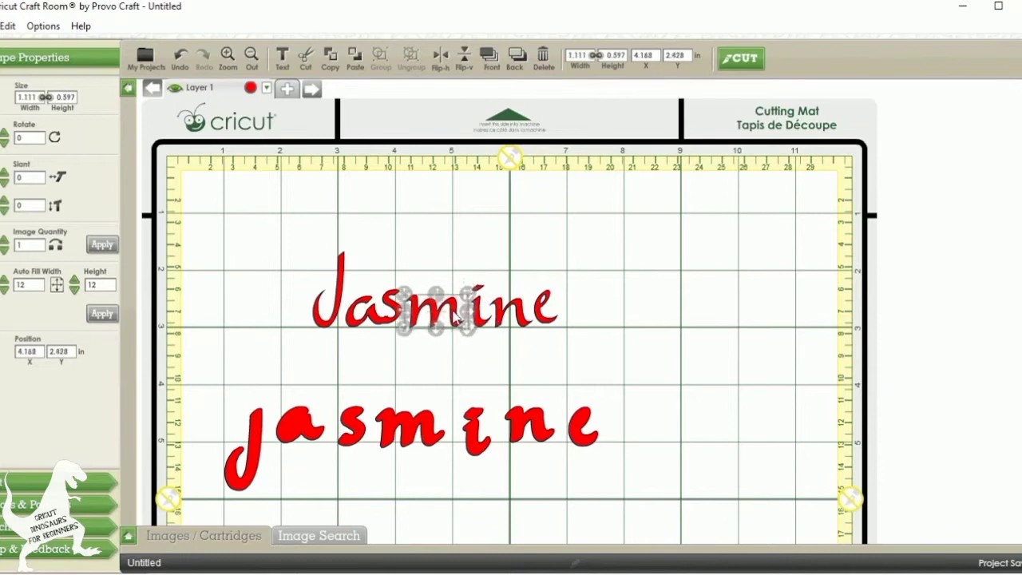
pyautogui.click(393, 315)
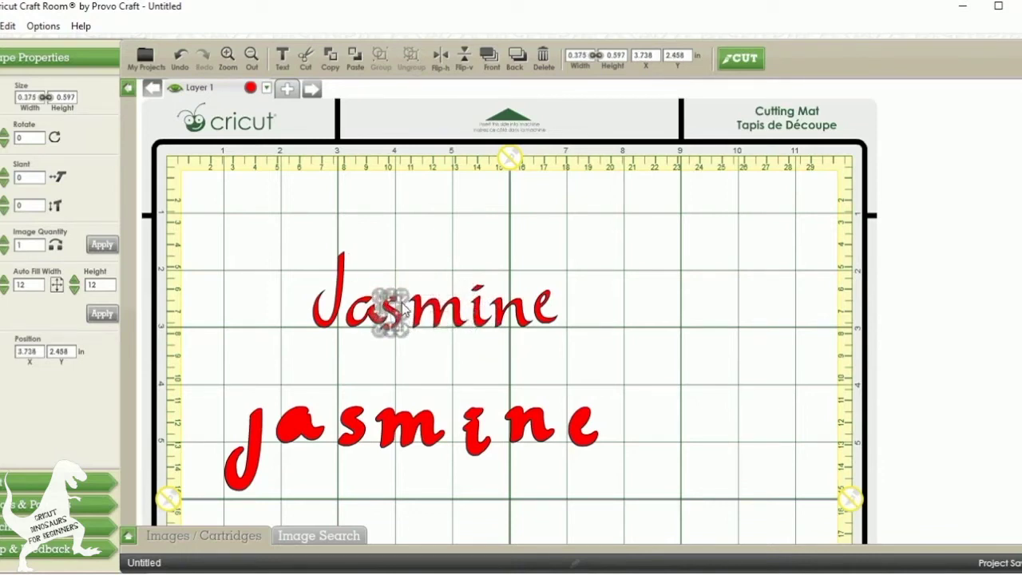
pyautogui.click(400, 339)
pyautogui.moveTo(396, 336); pyautogui.dragTo(405, 337)
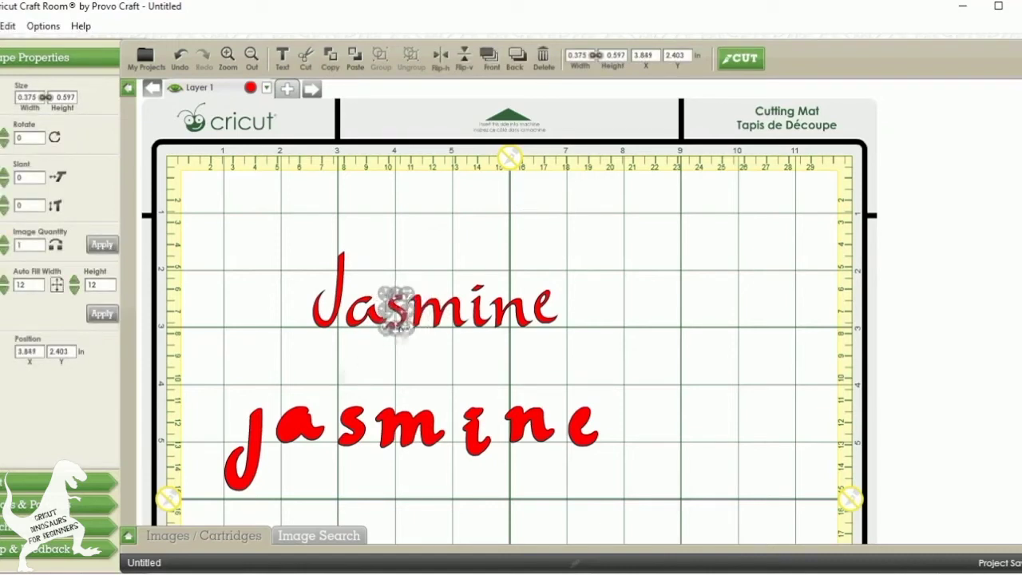
pyautogui.click(361, 324)
pyautogui.click(364, 324)
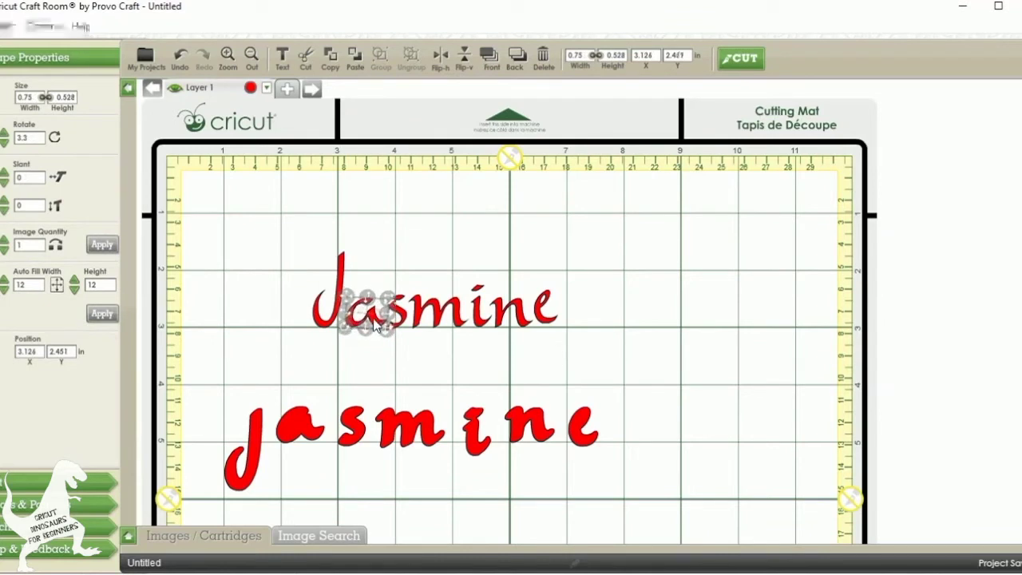
pyautogui.click(548, 329)
pyautogui.click(548, 328)
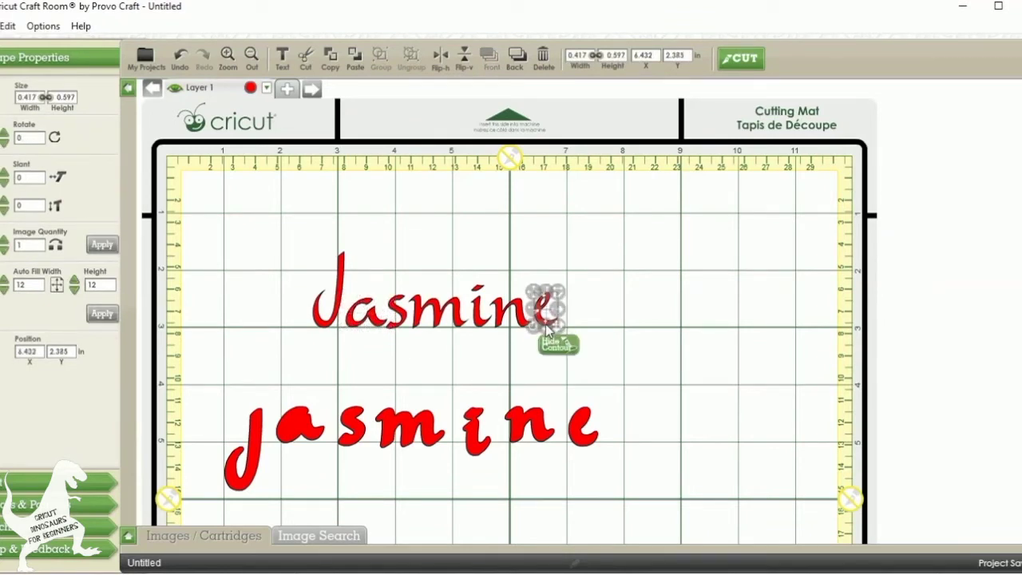
pyautogui.click(483, 351)
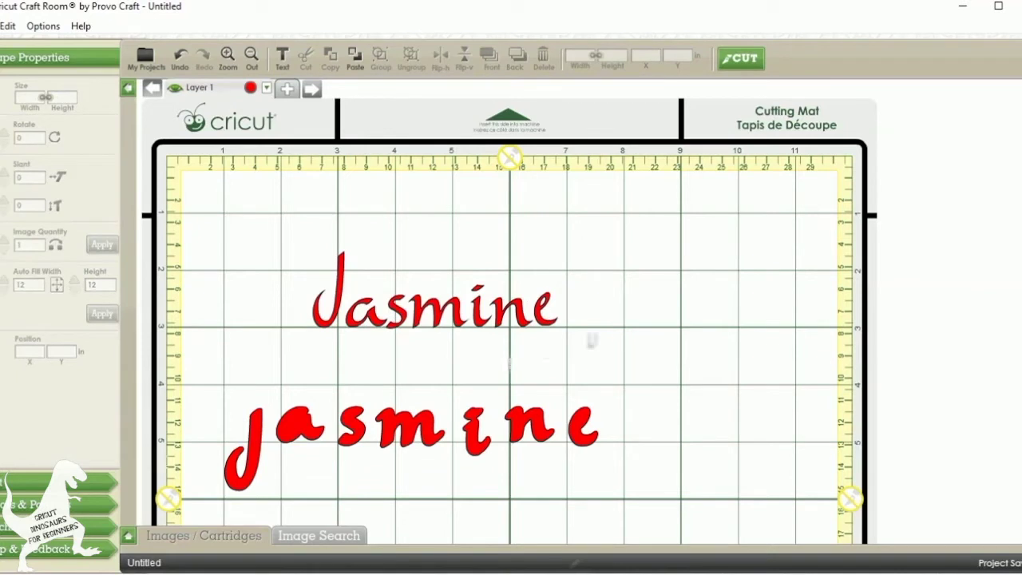
# Group the thin upper Jasmine letters into one 4.292 × 1.361 in object at 2.558 × 1.667 in.
pyautogui.moveTo(607, 356); pyautogui.dragTo(280, 218)
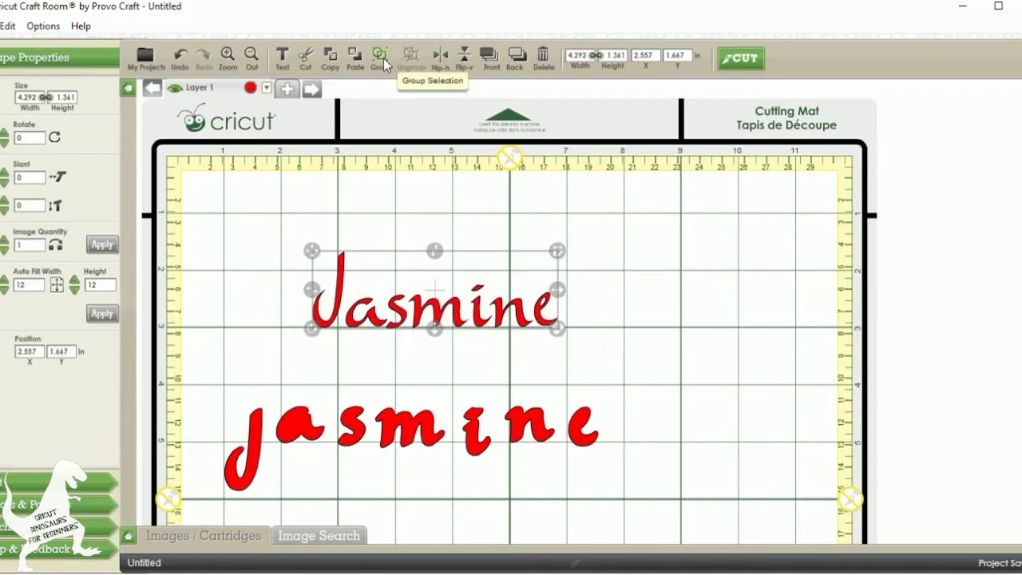
pyautogui.click(384, 64)
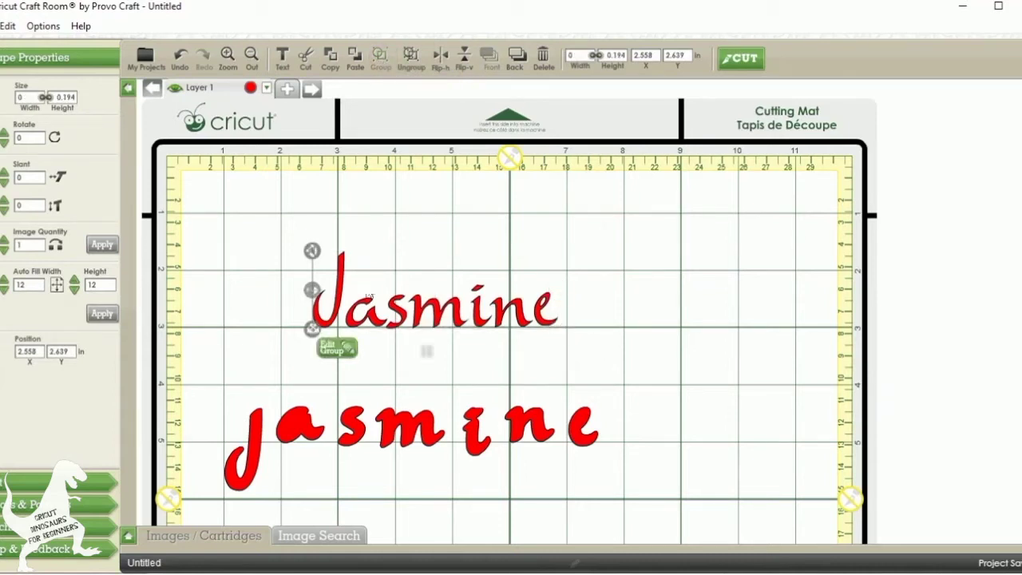
pyautogui.click(334, 350)
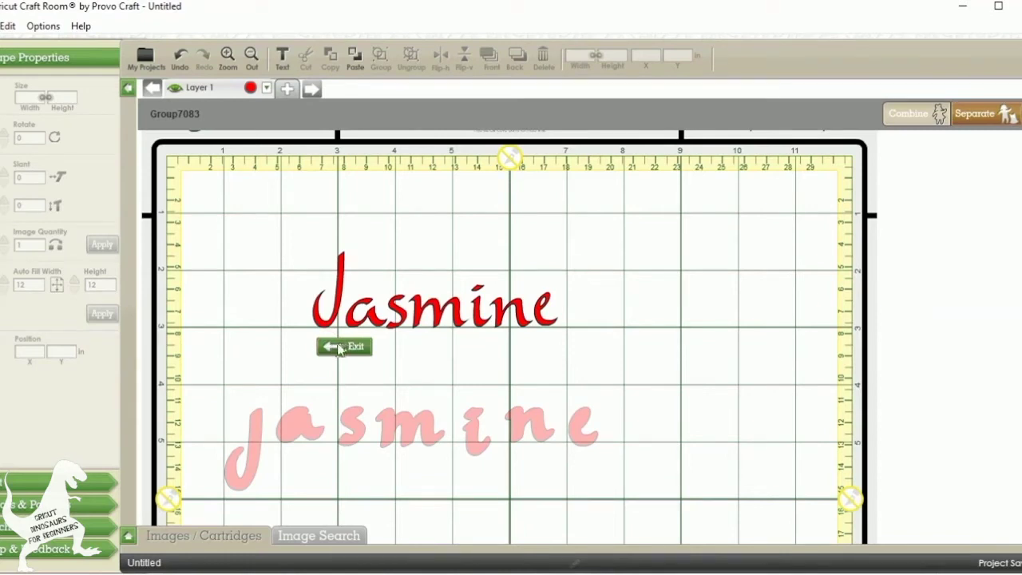
pyautogui.click(346, 347)
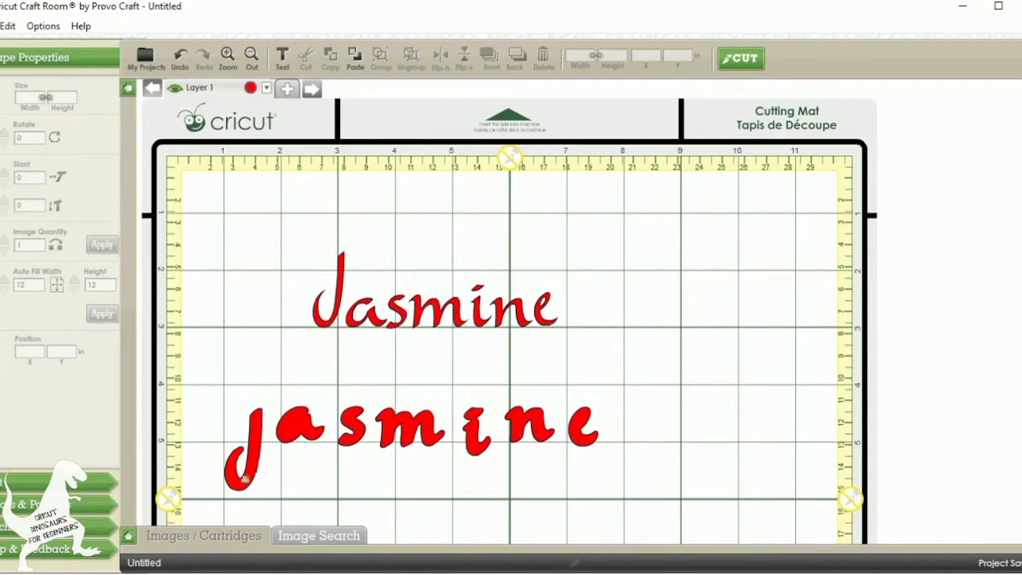
pyautogui.click(94, 508)
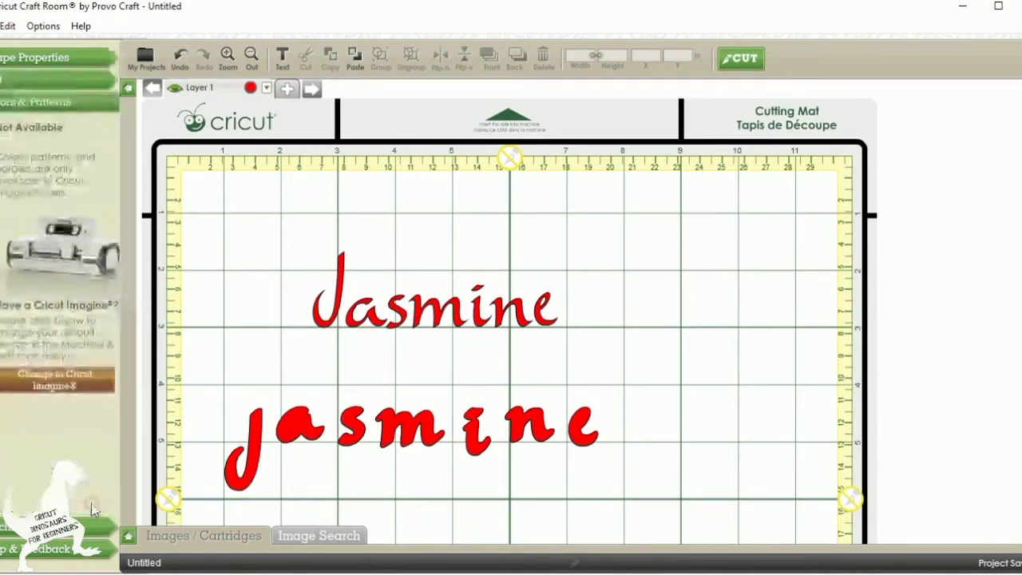
pyautogui.moveTo(295, 224); pyautogui.dragTo(612, 359)
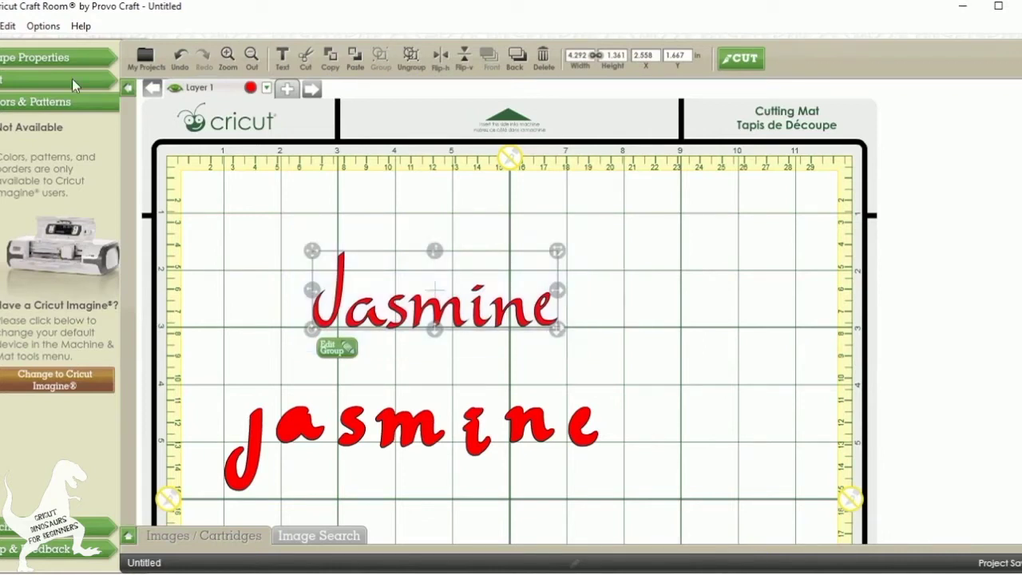
pyautogui.click(68, 58)
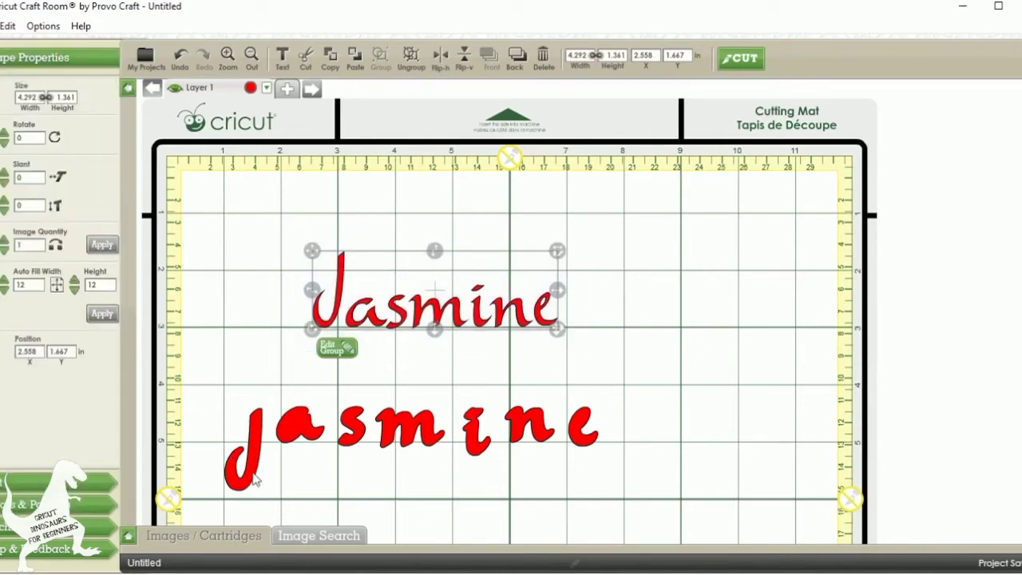
# Stack the bold J, a and s unwelded over their thin letters, undoing a stray m move.
pyautogui.moveTo(252, 478); pyautogui.dragTo(296, 404)
pyautogui.moveTo(365, 232); pyautogui.dragTo(402, 186)
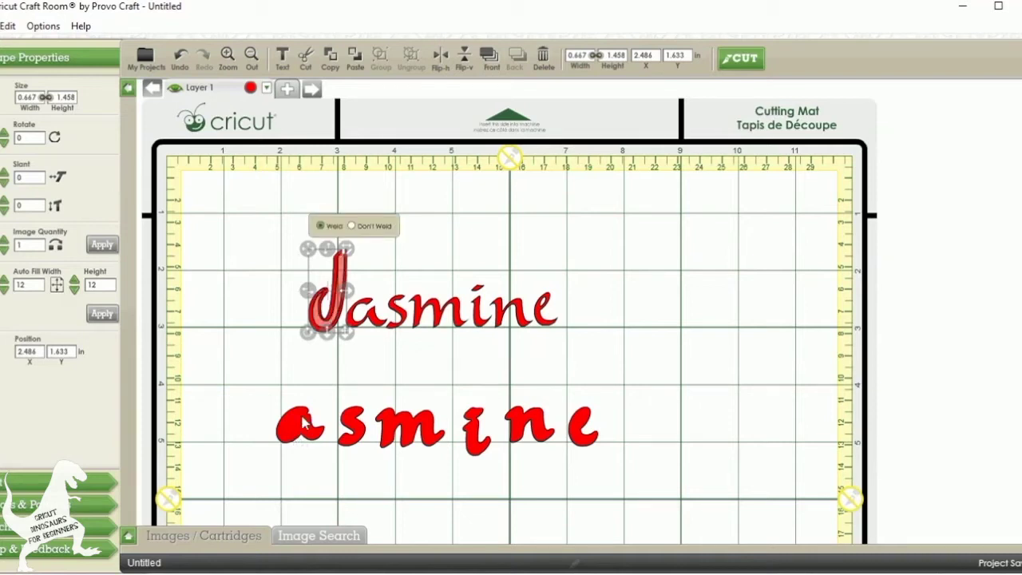
pyautogui.click(354, 227)
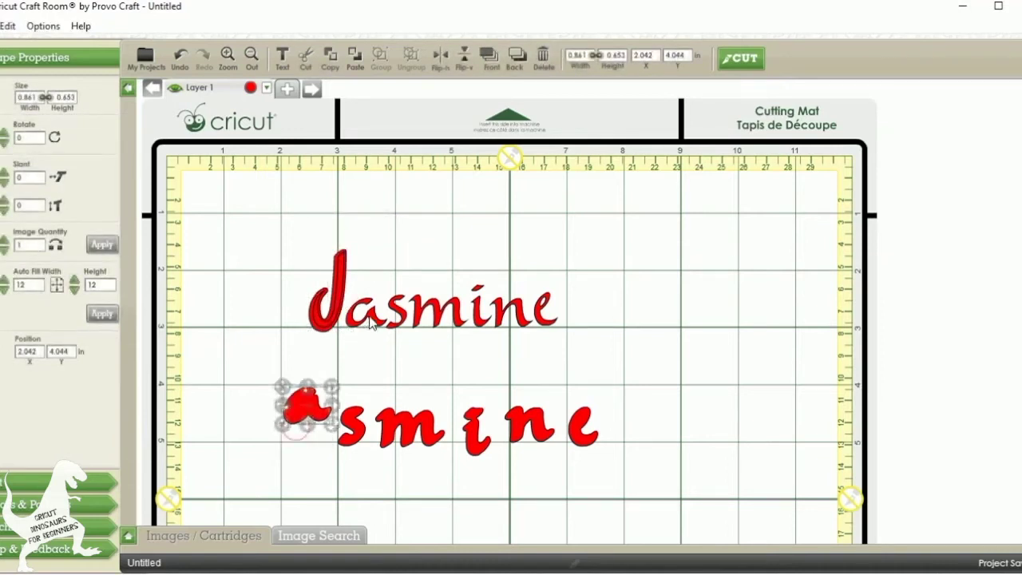
pyautogui.moveTo(370, 322); pyautogui.dragTo(428, 233)
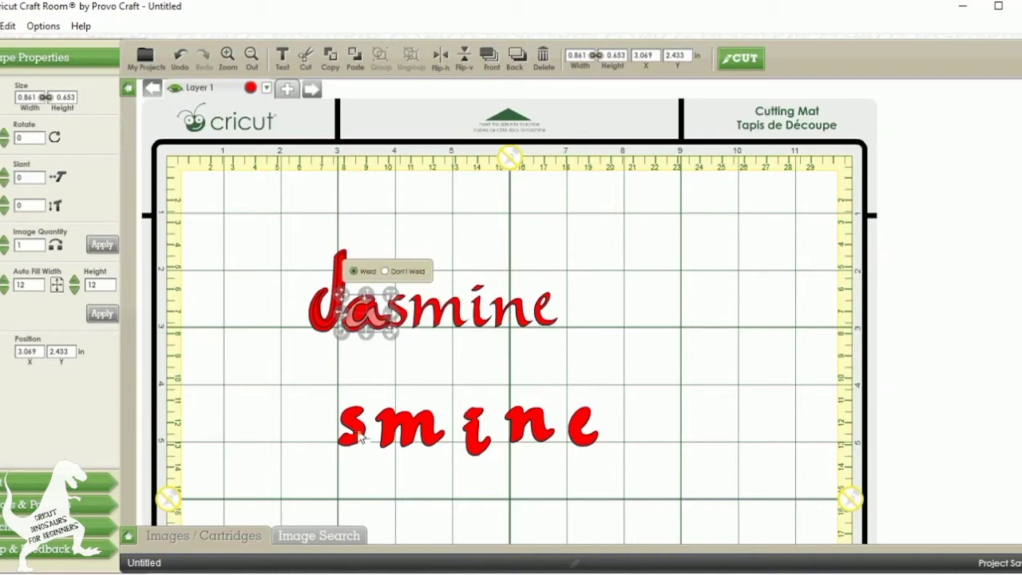
pyautogui.click(384, 272)
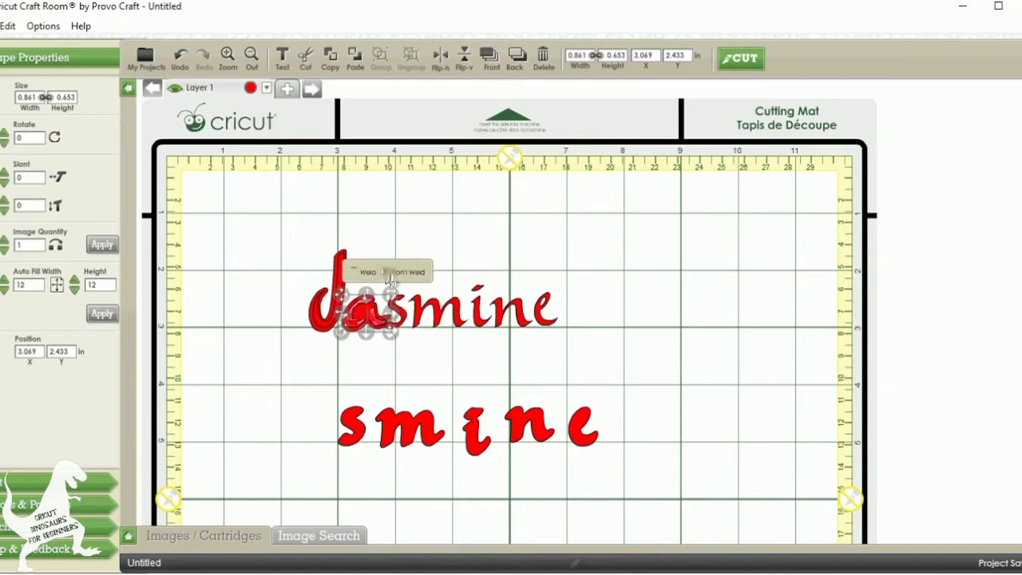
pyautogui.moveTo(357, 442); pyautogui.dragTo(416, 272)
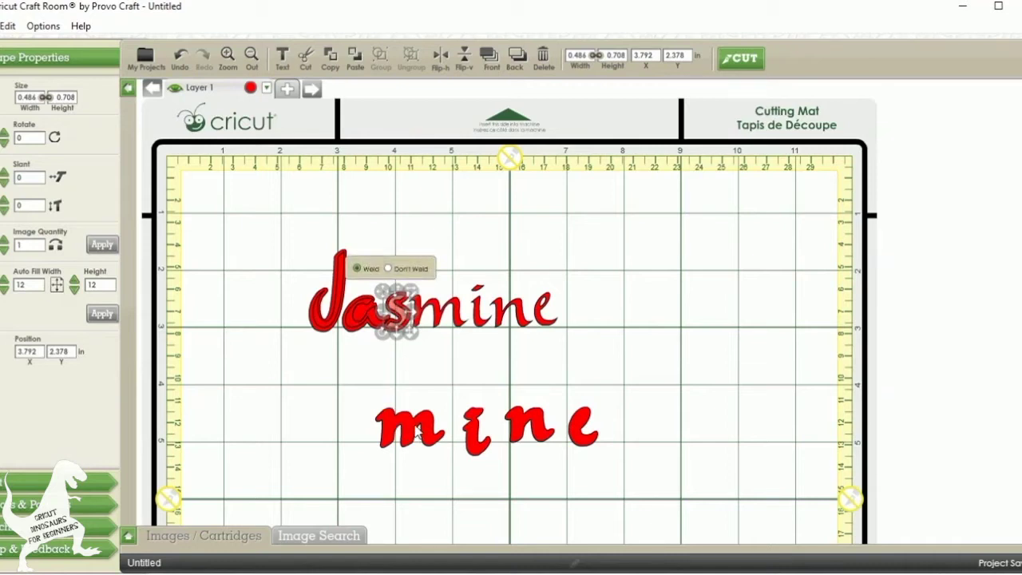
pyautogui.moveTo(419, 432); pyautogui.dragTo(450, 312)
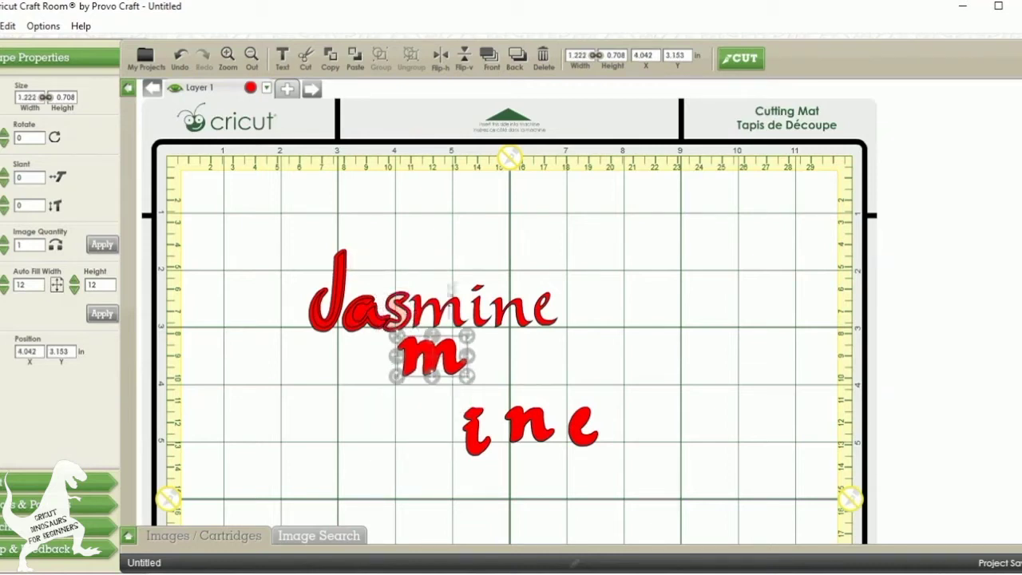
pyautogui.hotkey('ctrl', 'z')
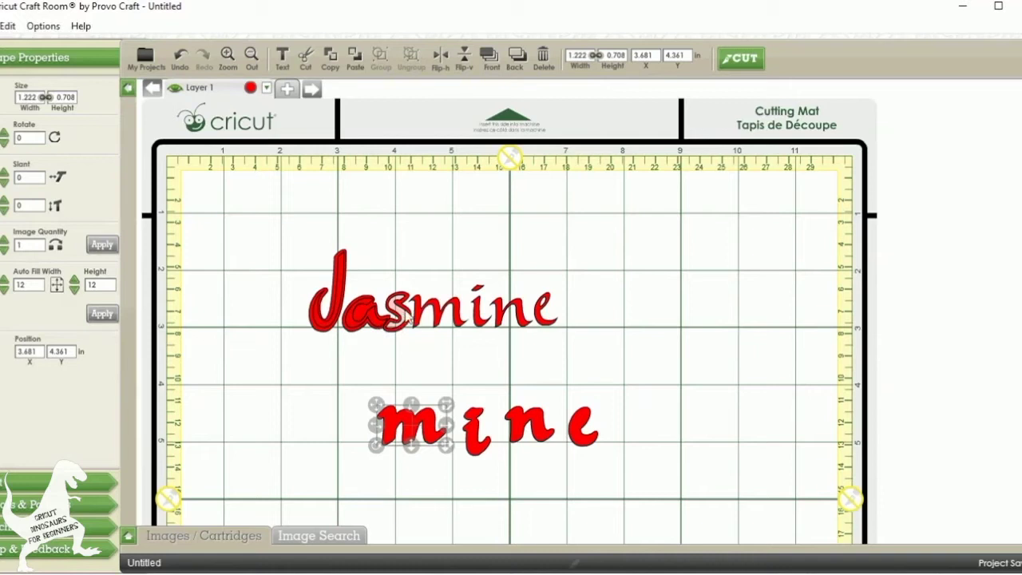
pyautogui.click(407, 316)
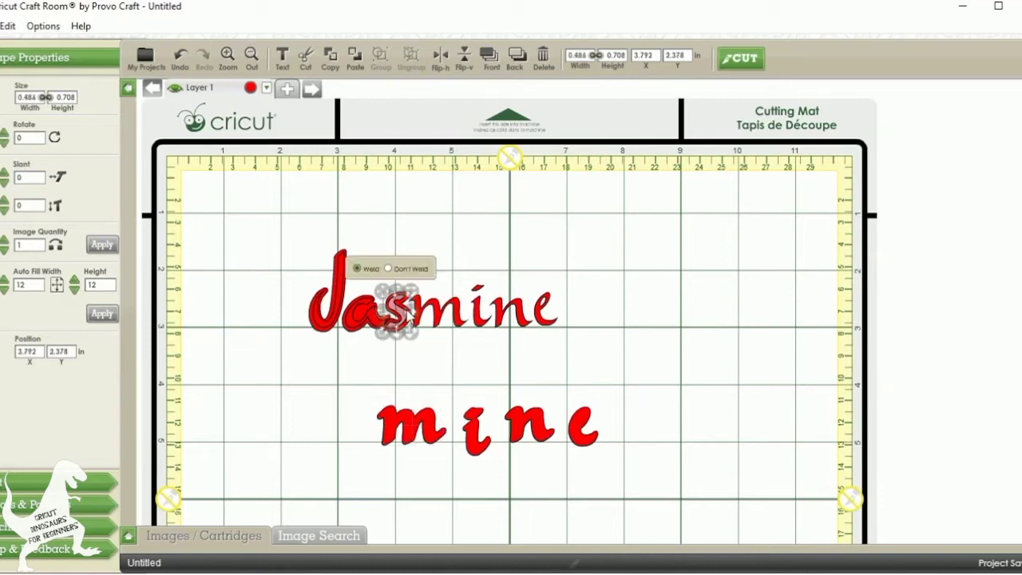
pyautogui.click(397, 266)
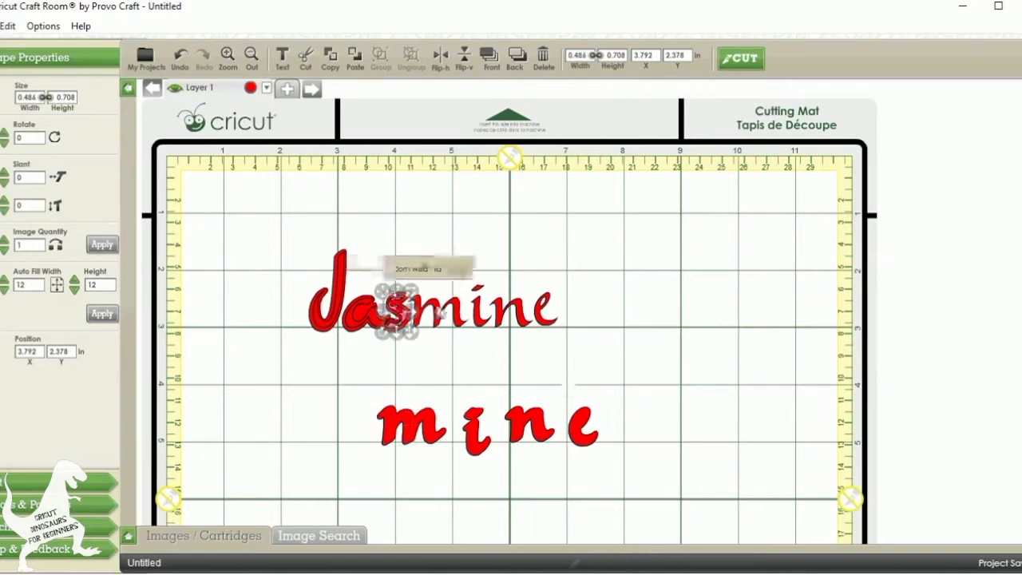
# Stack the bold m, i, n and e unwelded over the thin letters, e at 6.375 × 2.36 in.
pyautogui.moveTo(418, 435); pyautogui.dragTo(452, 259)
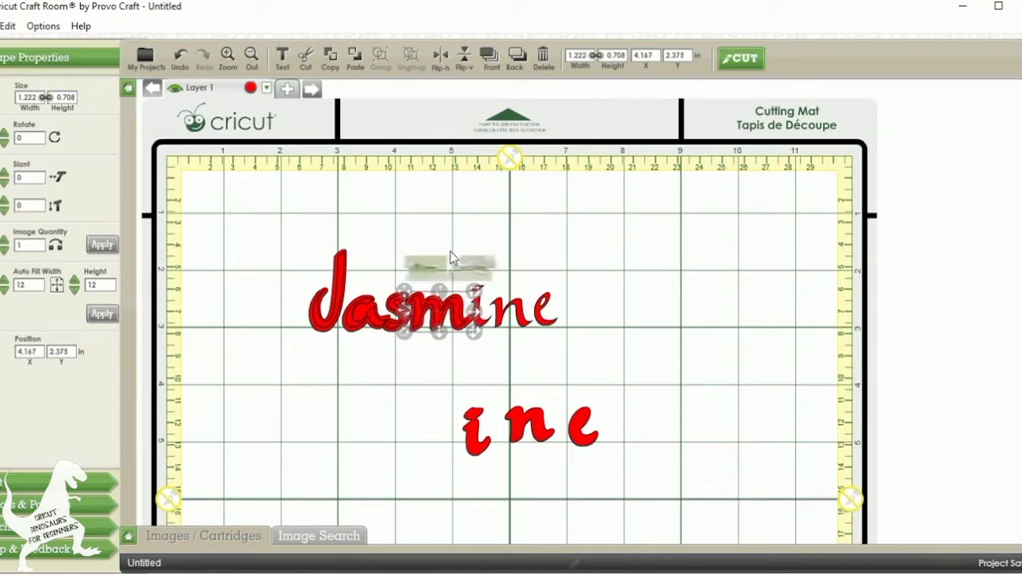
pyautogui.click(448, 268)
pyautogui.moveTo(477, 453); pyautogui.dragTo(478, 326)
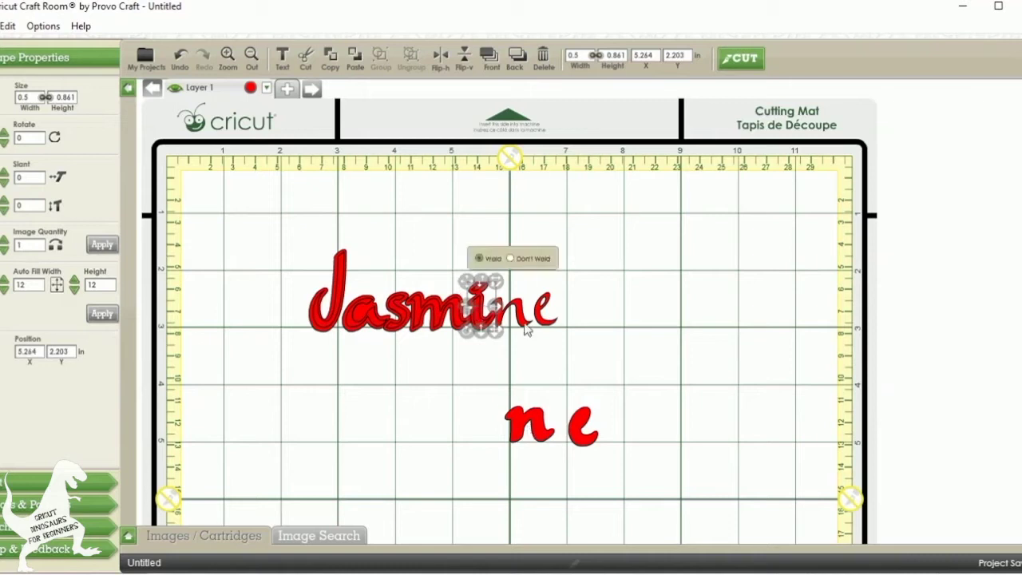
pyautogui.click(510, 258)
pyautogui.moveTo(527, 423); pyautogui.dragTo(505, 234)
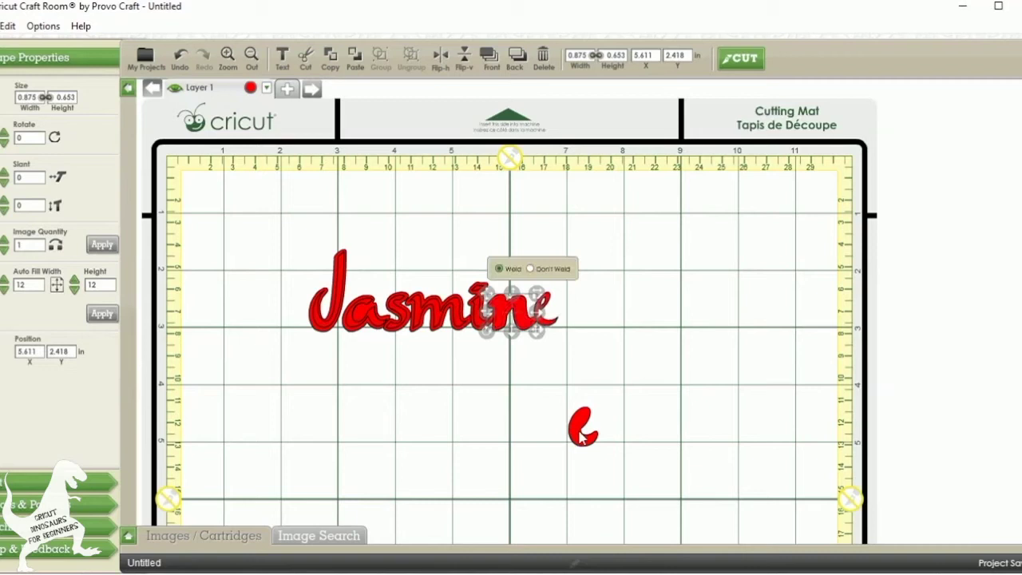
pyautogui.moveTo(581, 436); pyautogui.dragTo(545, 320)
pyautogui.click(546, 265)
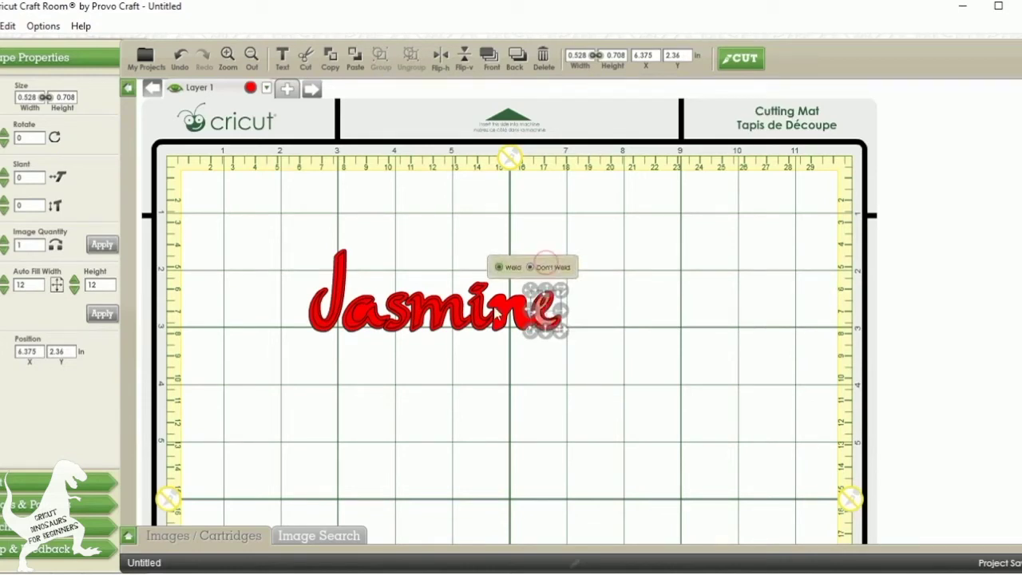
pyautogui.click(505, 317)
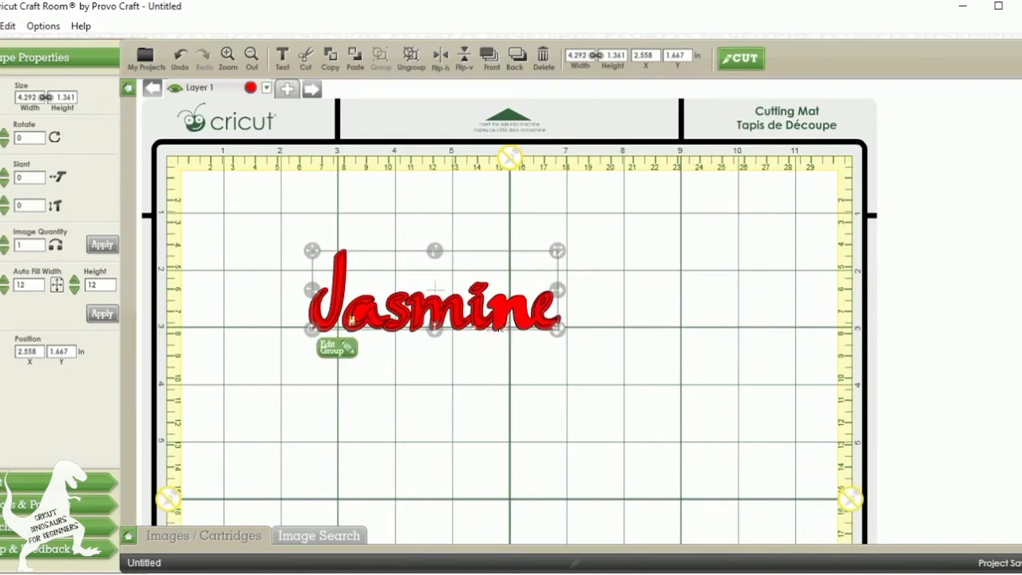
# Paste a copy of the thin Jasmine below the bold red Jasmine, then select the upper bold word.
pyautogui.hotkey('ctrl', 'v')
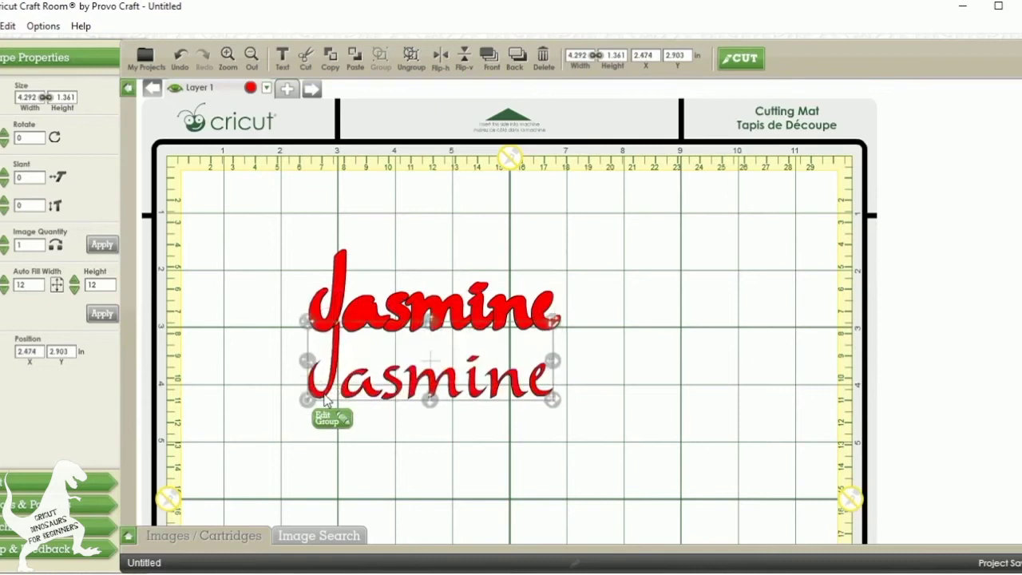
pyautogui.moveTo(326, 401); pyautogui.dragTo(336, 466)
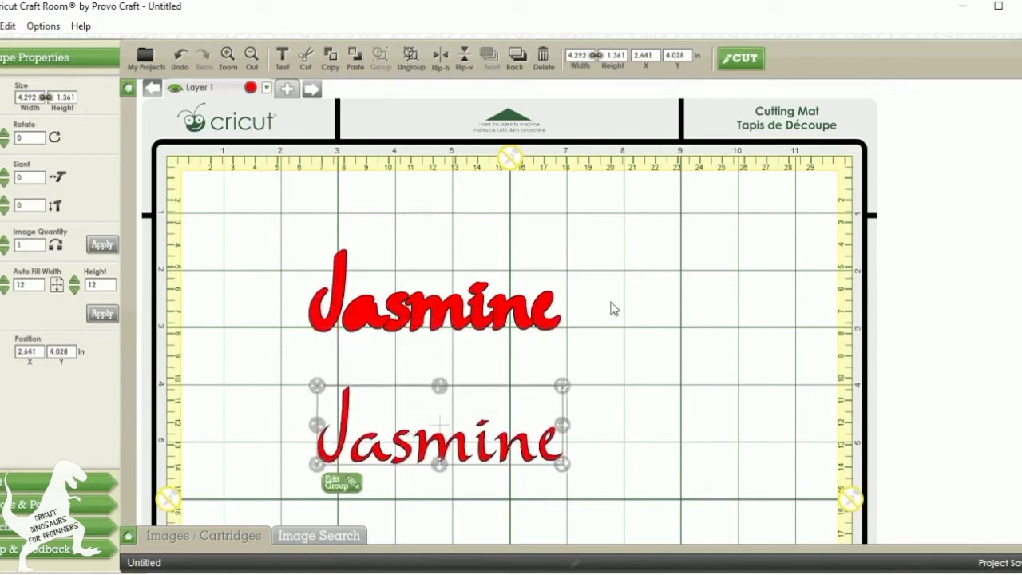
pyautogui.click(604, 356)
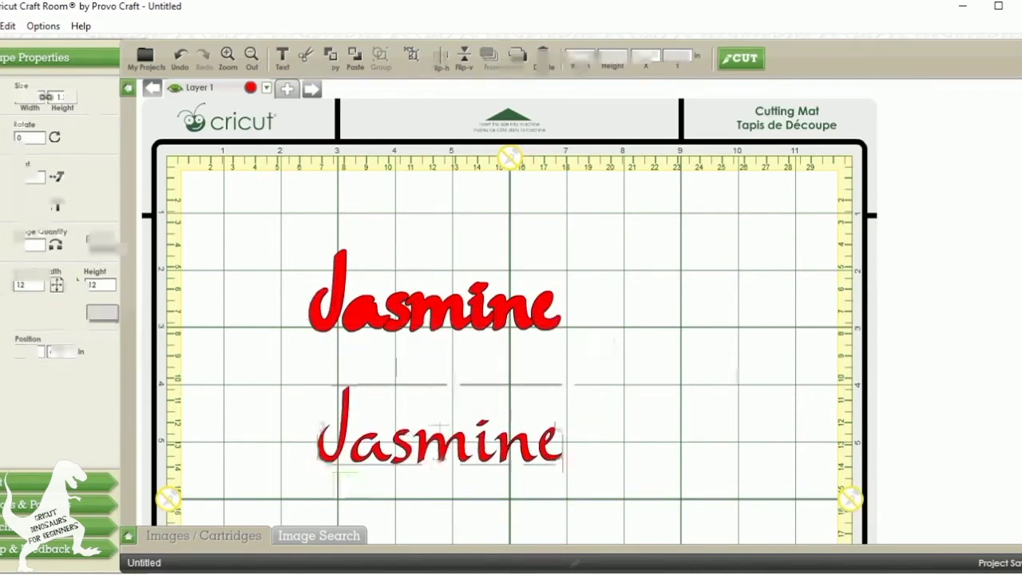
pyautogui.moveTo(585, 358); pyautogui.dragTo(324, 276)
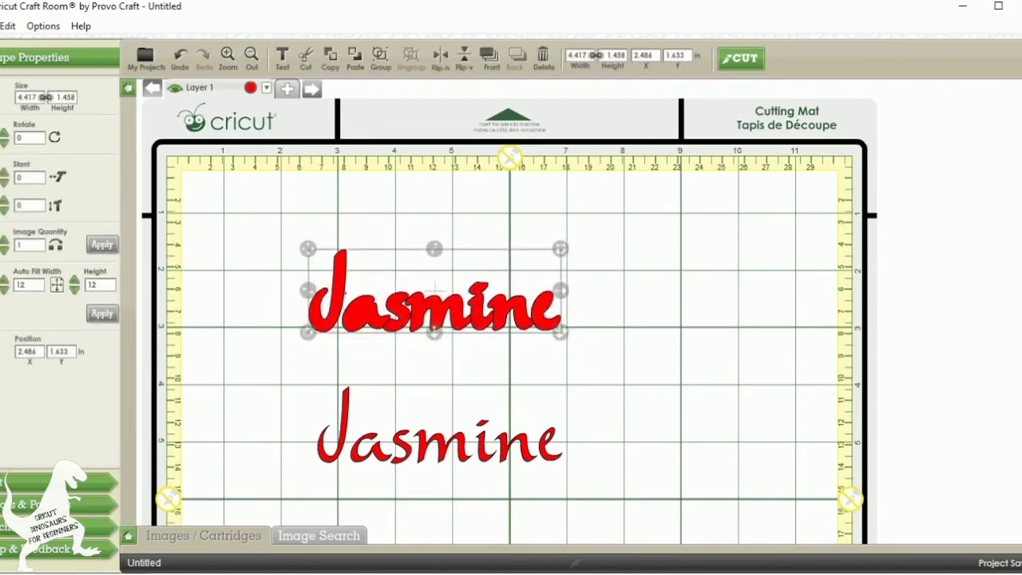
# Shift the bold Jasmine up-right and set its 'a' and 's' to weld.
pyautogui.moveTo(303, 310); pyautogui.dragTo(331, 280)
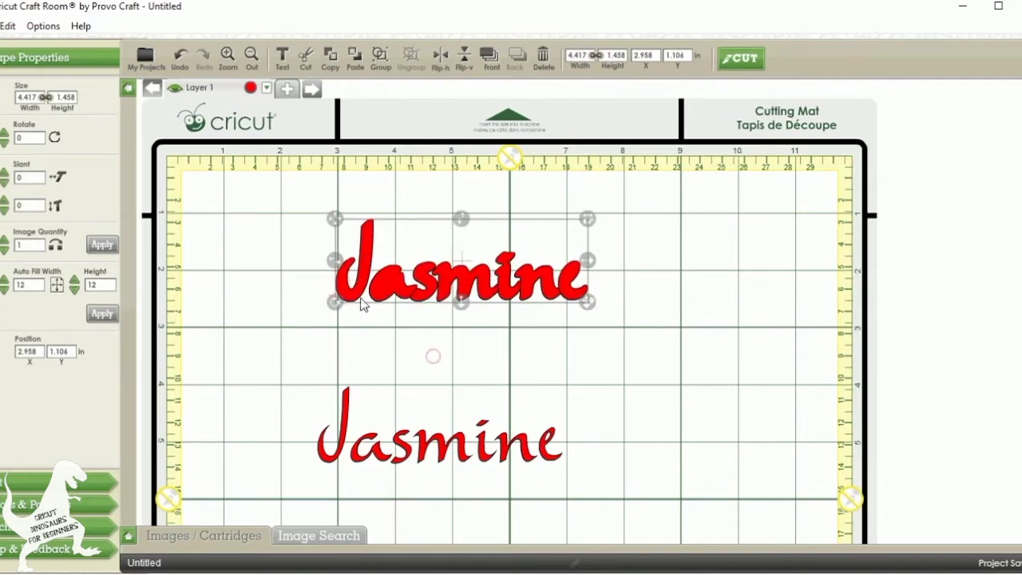
pyautogui.click(362, 304)
pyautogui.click(391, 276)
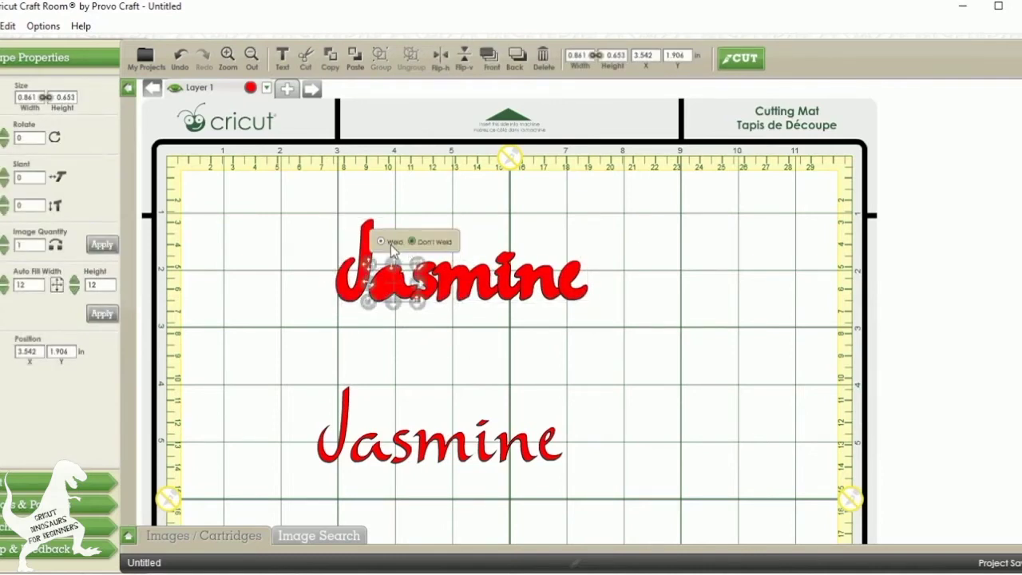
pyautogui.click(391, 245)
pyautogui.click(433, 282)
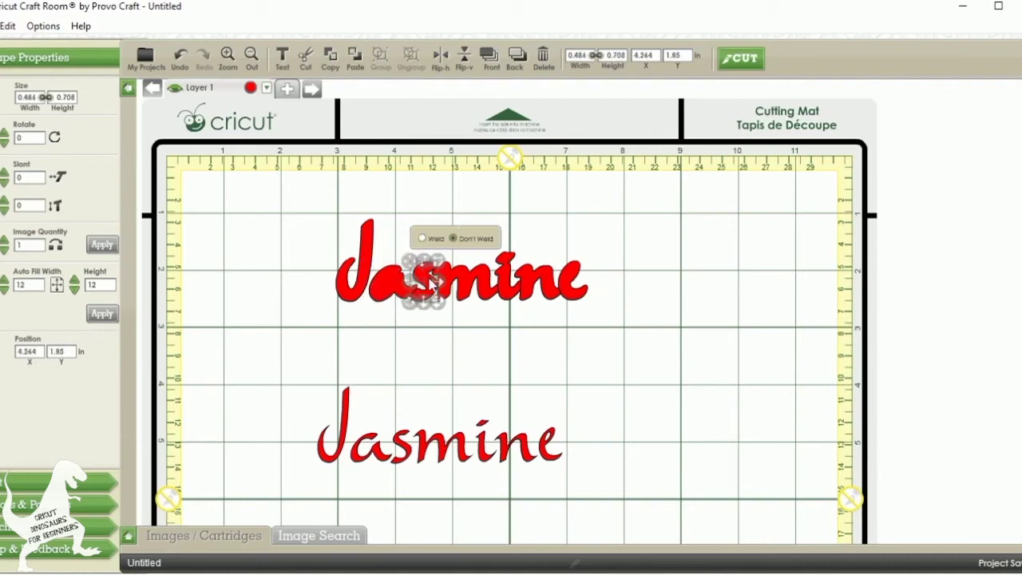
pyautogui.click(422, 238)
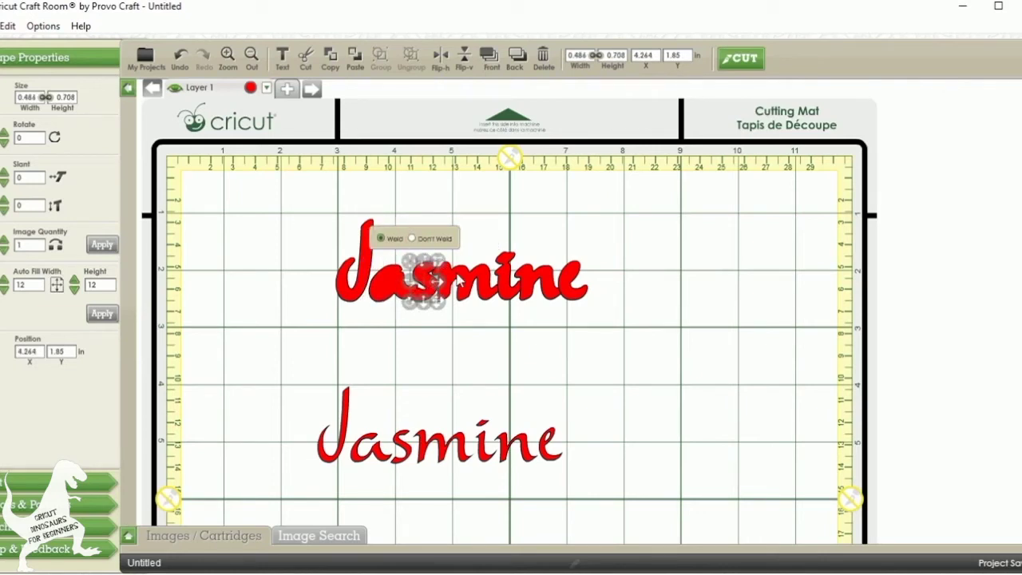
# Set the remaining bold letters 'm', 'i', 'n' and 'e' to weld.
pyautogui.click(458, 278)
pyautogui.click(446, 237)
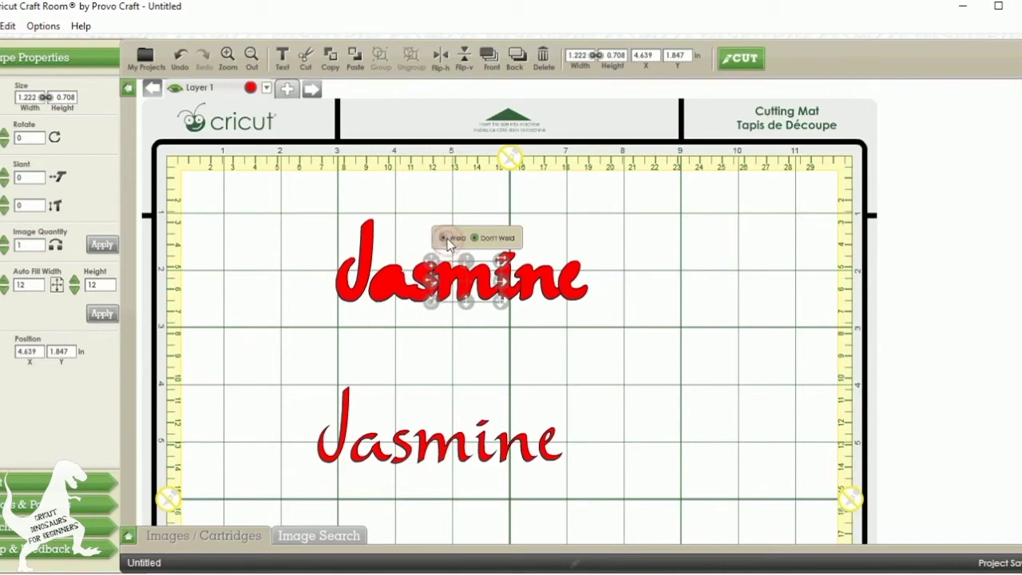
pyautogui.click(517, 289)
pyautogui.click(505, 237)
pyautogui.click(537, 281)
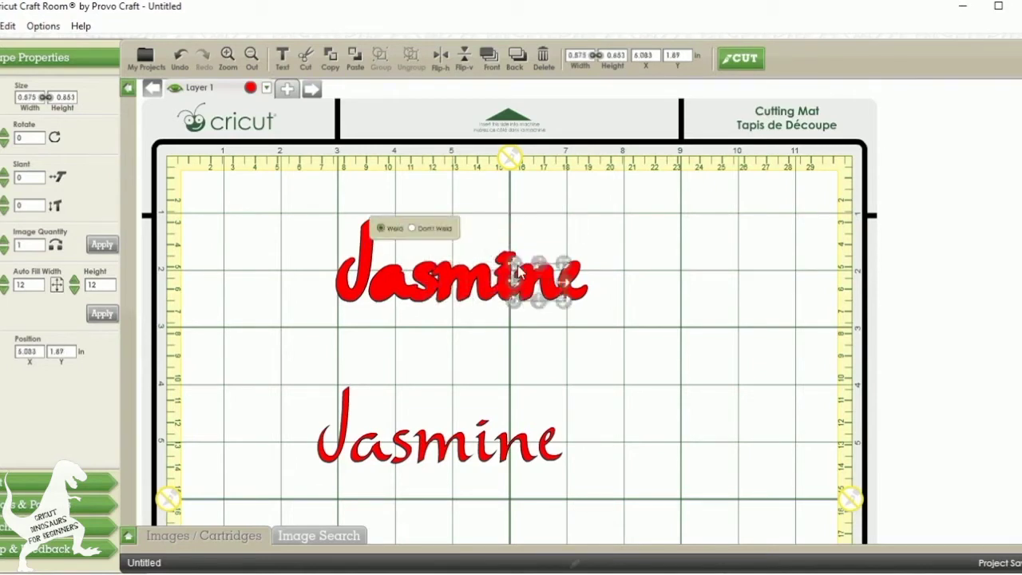
pyautogui.moveTo(563, 275); pyautogui.dragTo(580, 277)
pyautogui.click(577, 277)
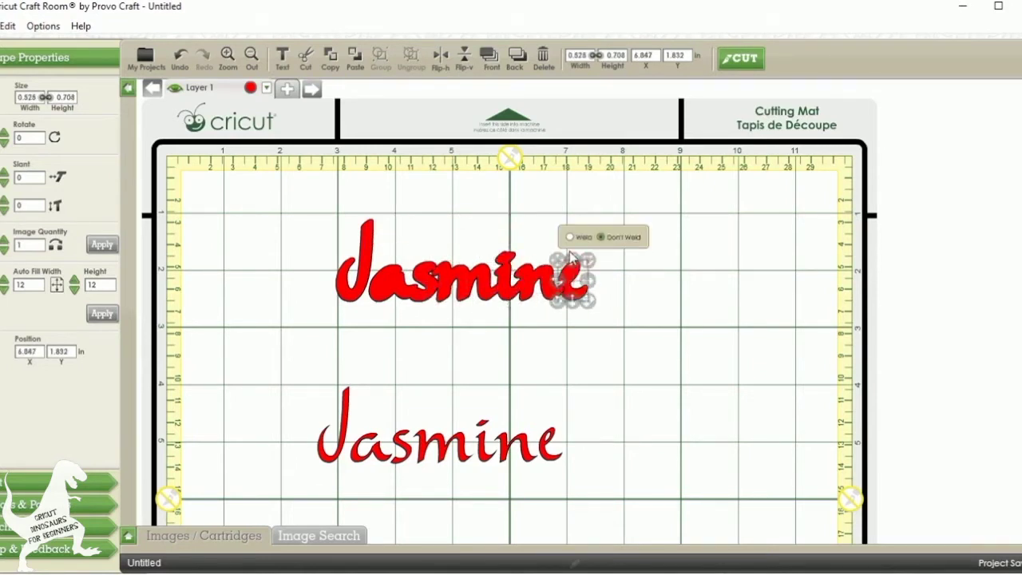
pyautogui.click(571, 232)
# Select the entire welded bold Jasmine and group it into one object.
pyautogui.click(679, 355)
pyautogui.moveTo(679, 345); pyautogui.dragTo(310, 211)
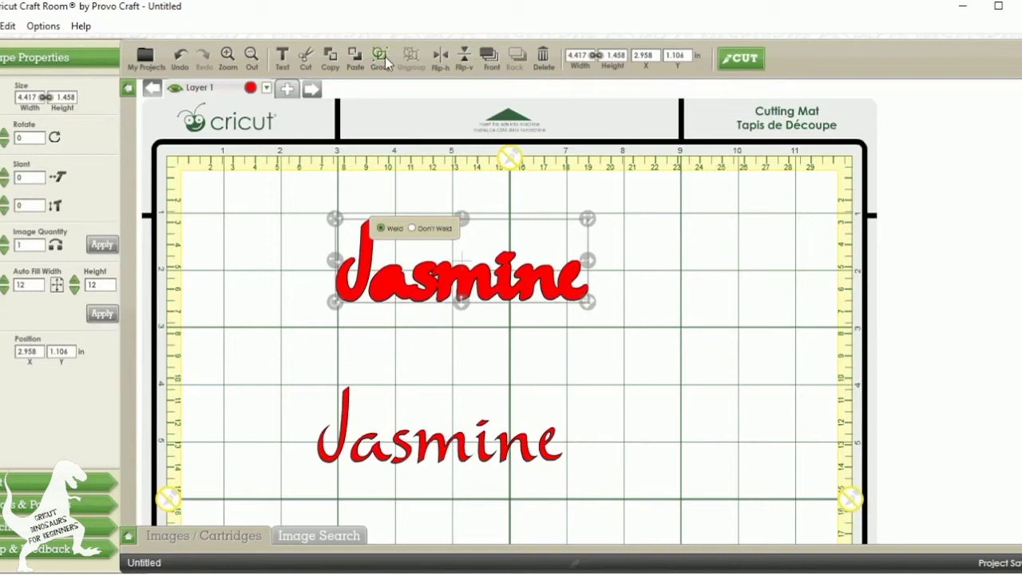
pyautogui.click(383, 60)
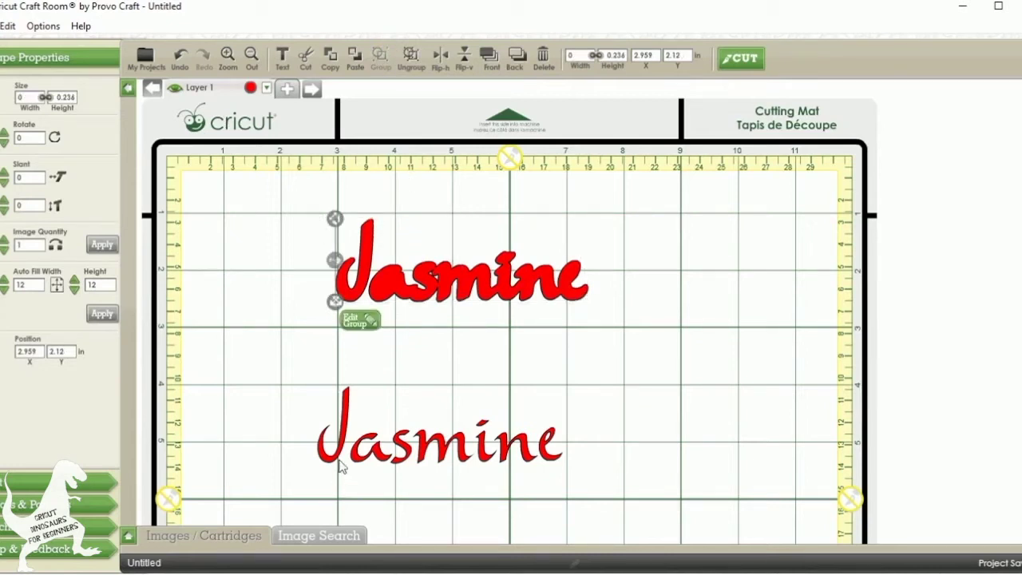
# Move the thin Jasmine onto the bold one, bring it to the front, and align it on top.
pyautogui.moveTo(595, 486); pyautogui.dragTo(226, 350)
pyautogui.moveTo(317, 387); pyautogui.dragTo(338, 354)
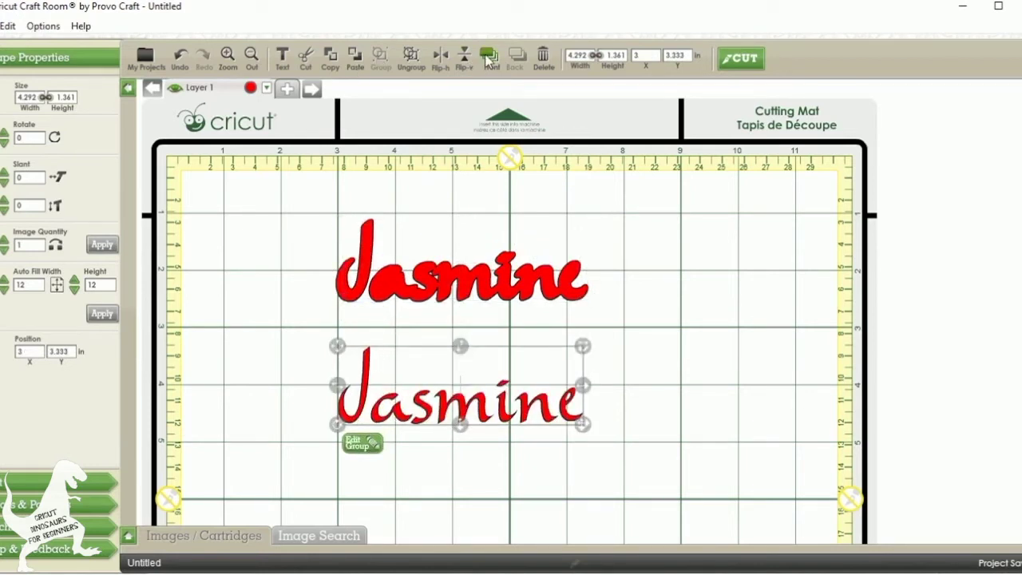
pyautogui.click(488, 62)
pyautogui.moveTo(340, 352)
pyautogui.mouseDown()
pyautogui.moveTo(348, 228)
pyautogui.moveTo(343, 386)
pyautogui.moveTo(337, 368)
pyautogui.mouseUp()
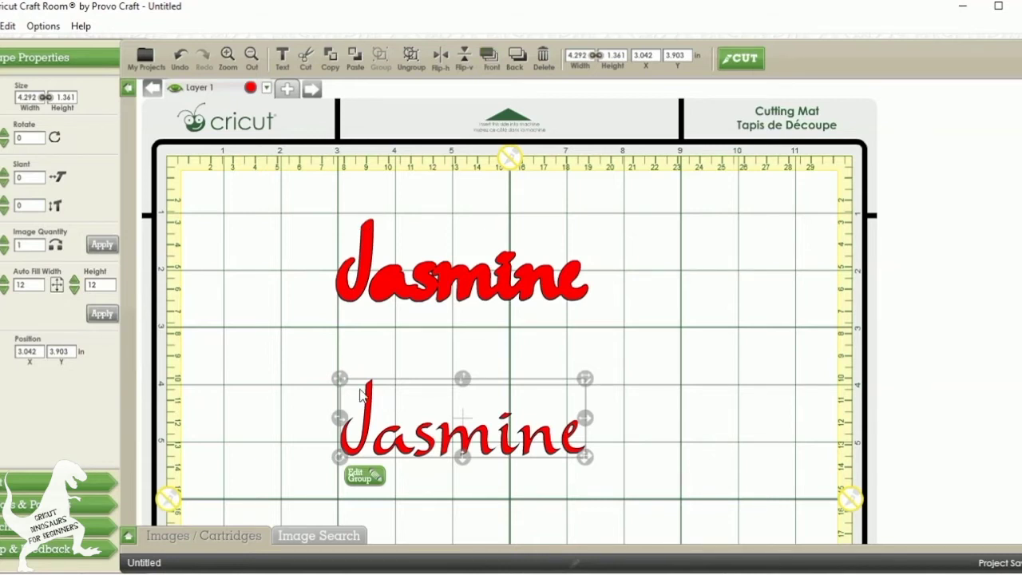
pyautogui.moveTo(347, 392); pyautogui.dragTo(340, 229)
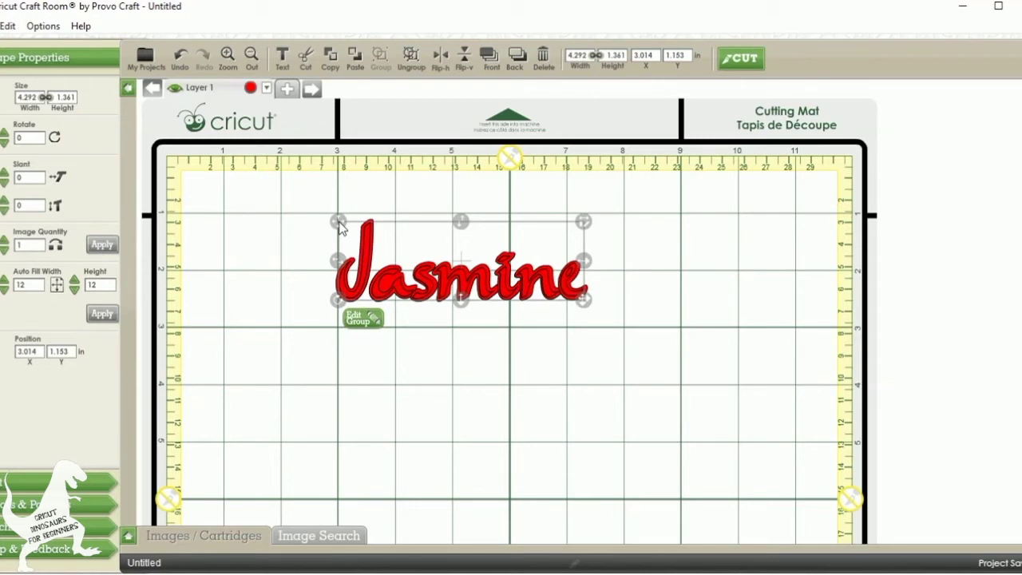
# Move the bold Jasmine to the top-left corner and the thin Jasmine up beside it.
pyautogui.moveTo(341, 228); pyautogui.dragTo(230, 377)
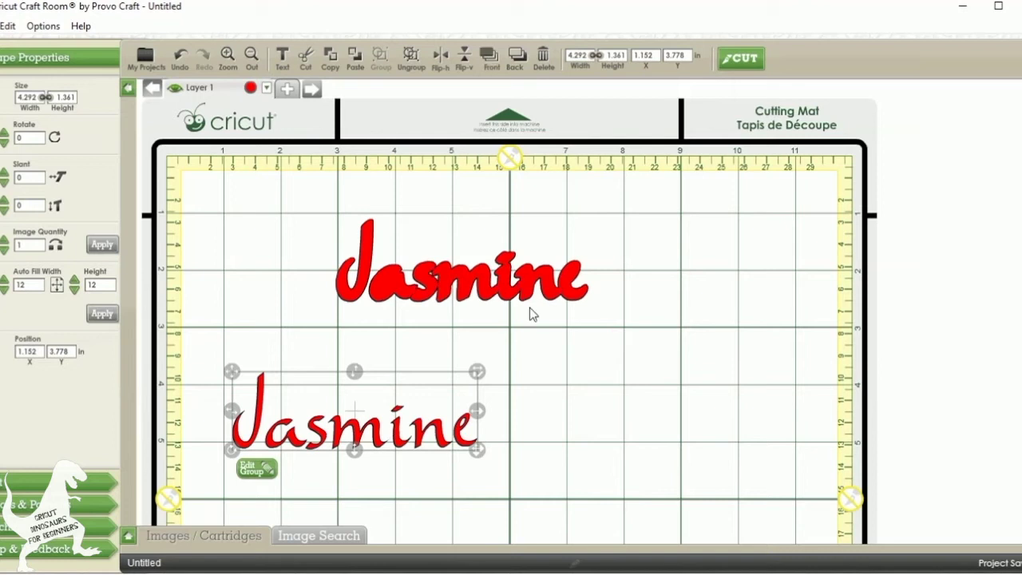
pyautogui.click(455, 308)
pyautogui.moveTo(610, 329); pyautogui.dragTo(188, 179)
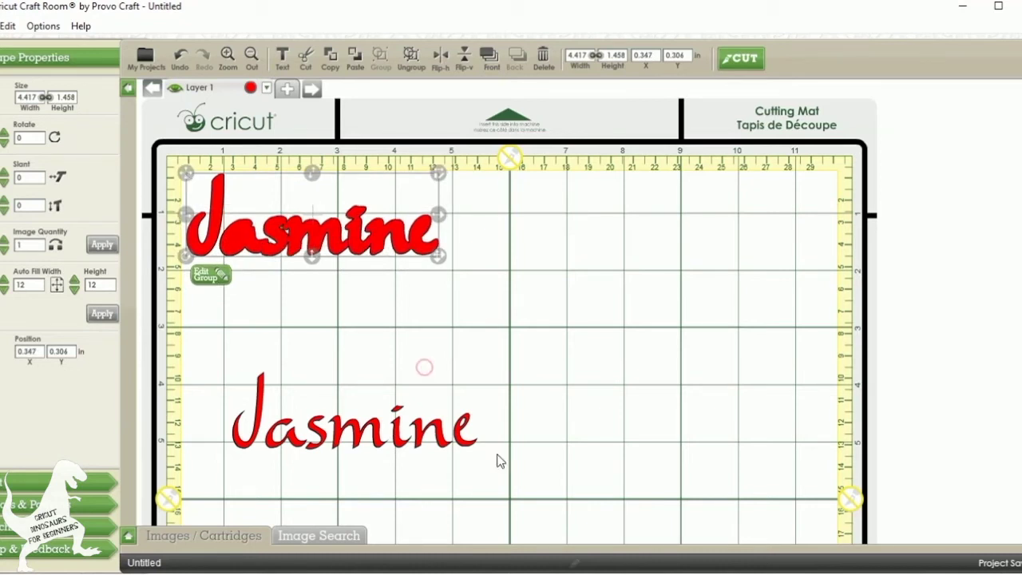
pyautogui.moveTo(509, 473); pyautogui.dragTo(210, 332)
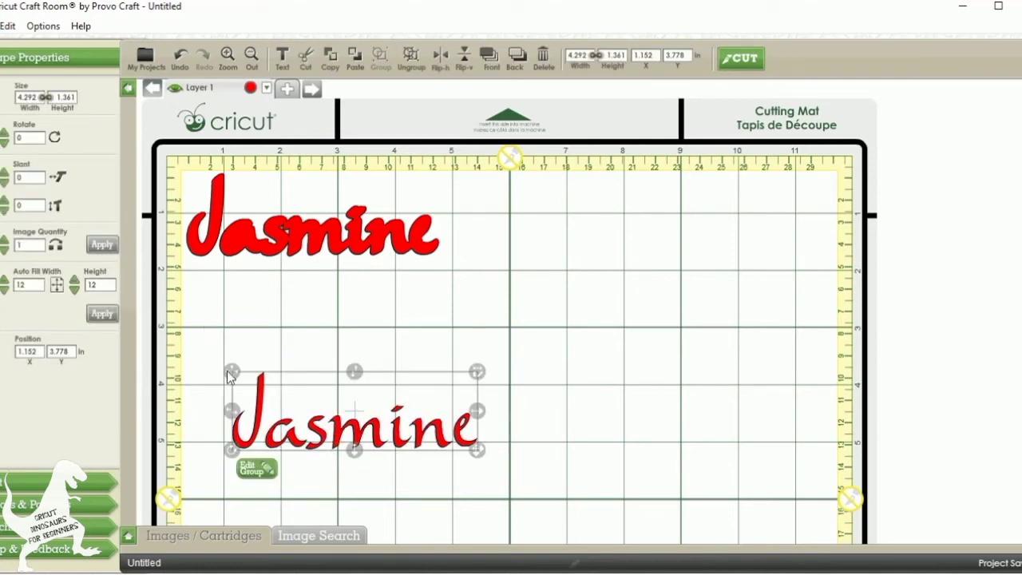
pyautogui.moveTo(229, 370); pyautogui.dragTo(252, 360)
pyautogui.moveTo(494, 227); pyautogui.dragTo(477, 177)
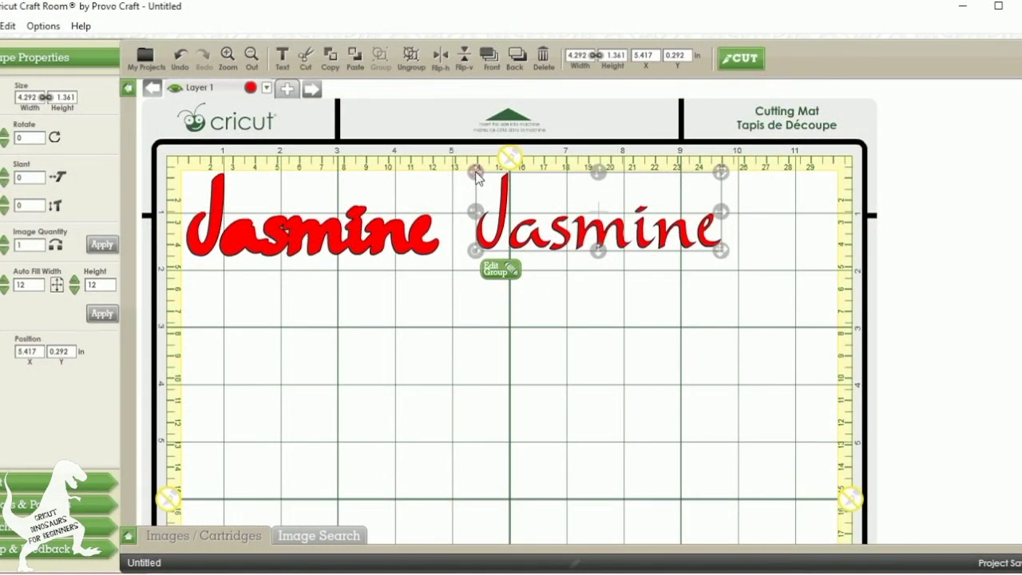
# Nudge the thin Jasmine to 6.153 × 0.292 in, just right of the bold Jasmine.
pyautogui.rightClick(479, 179)
pyautogui.click(475, 196)
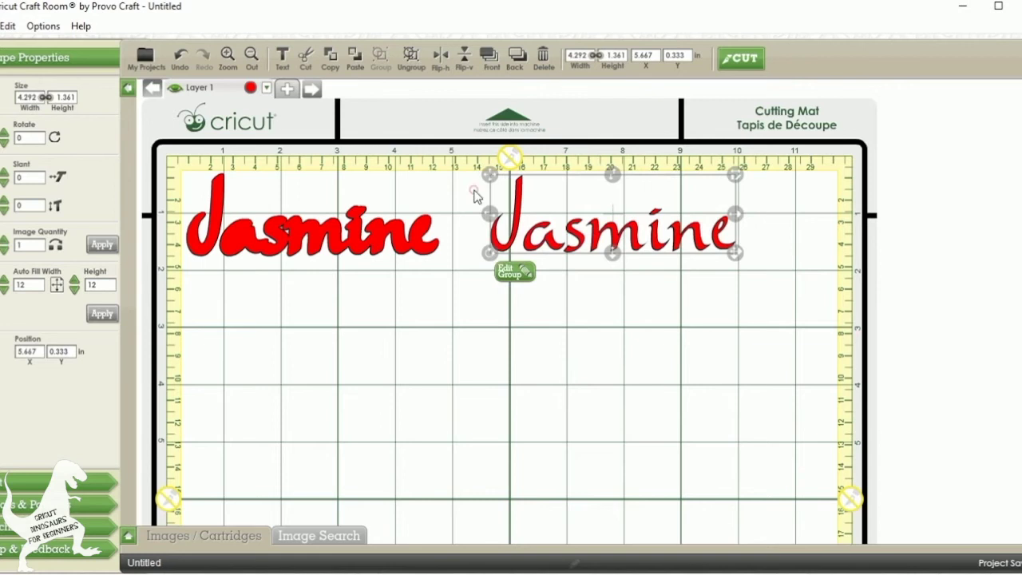
pyautogui.click(525, 195)
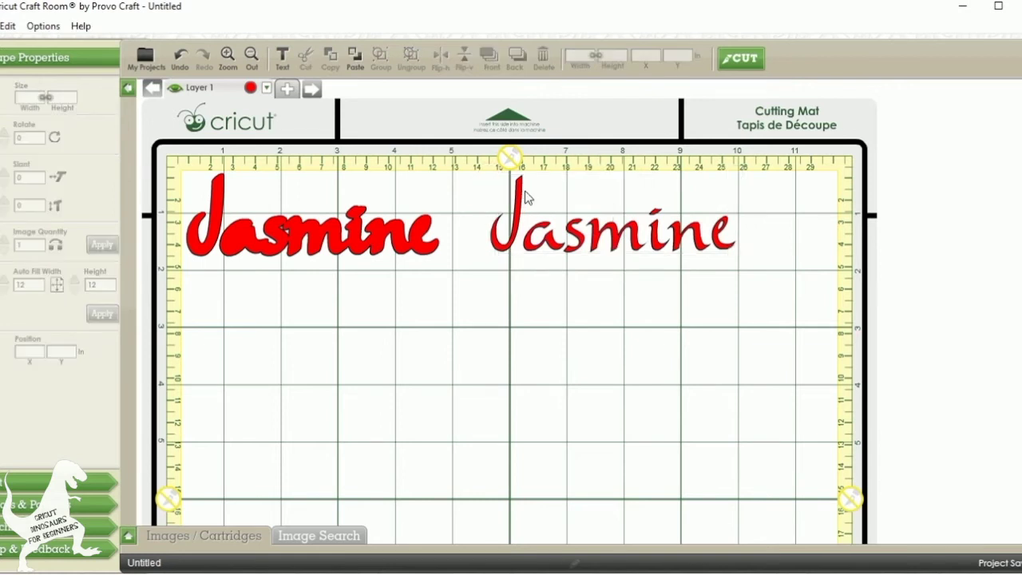
pyautogui.moveTo(515, 174); pyautogui.dragTo(755, 268)
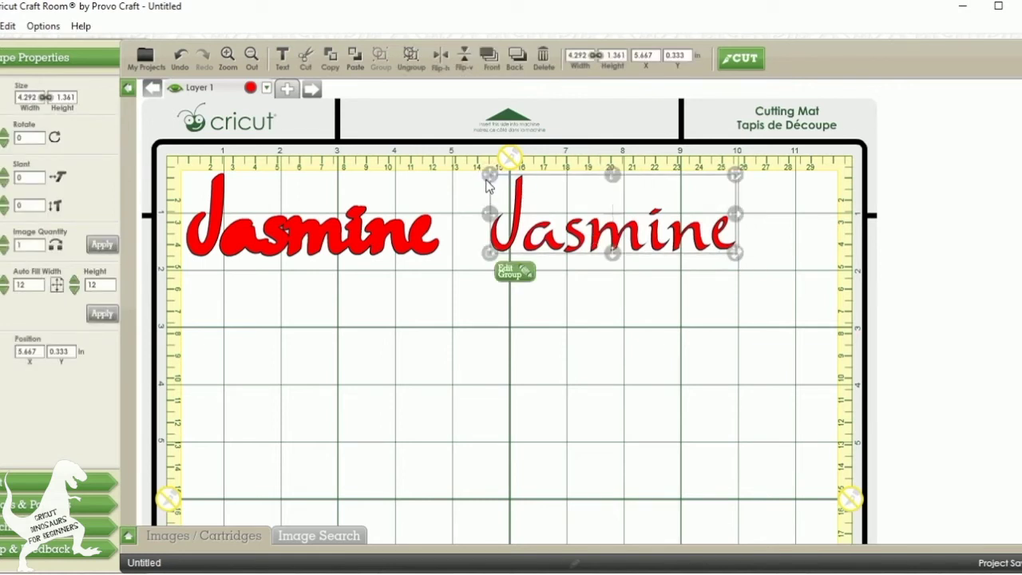
pyautogui.moveTo(491, 178); pyautogui.dragTo(534, 188)
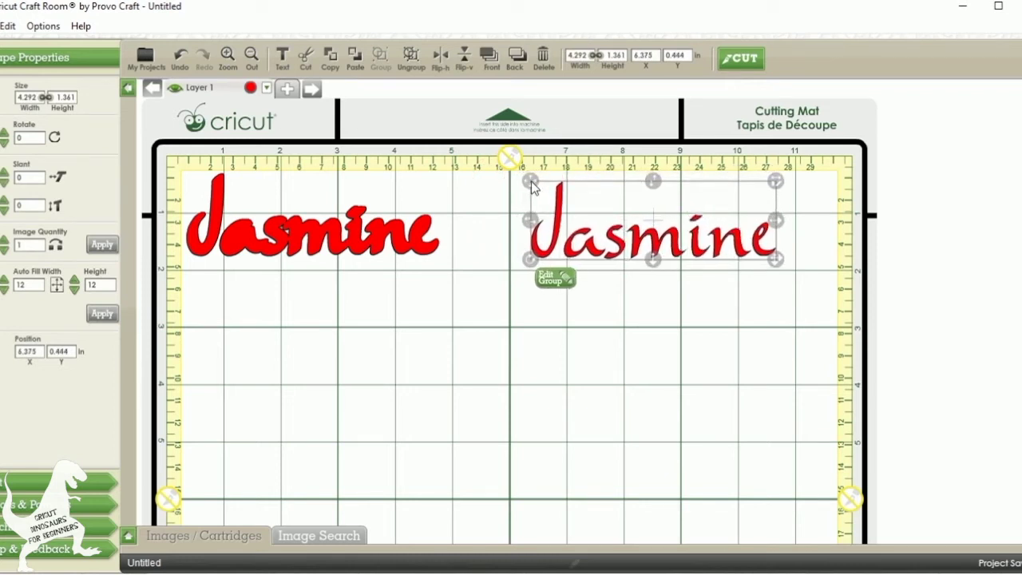
pyautogui.moveTo(534, 187); pyautogui.dragTo(519, 178)
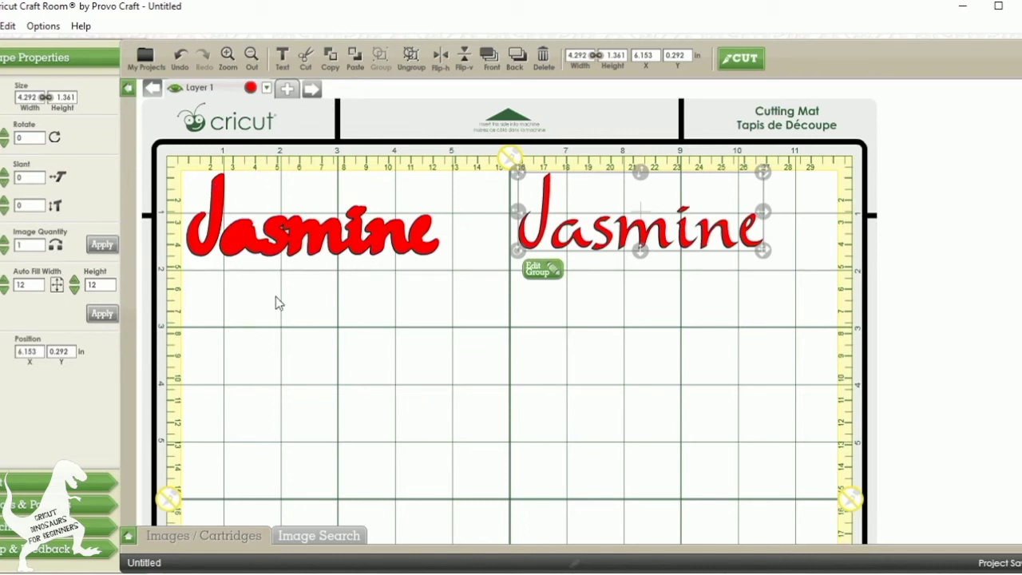
pyautogui.click(298, 328)
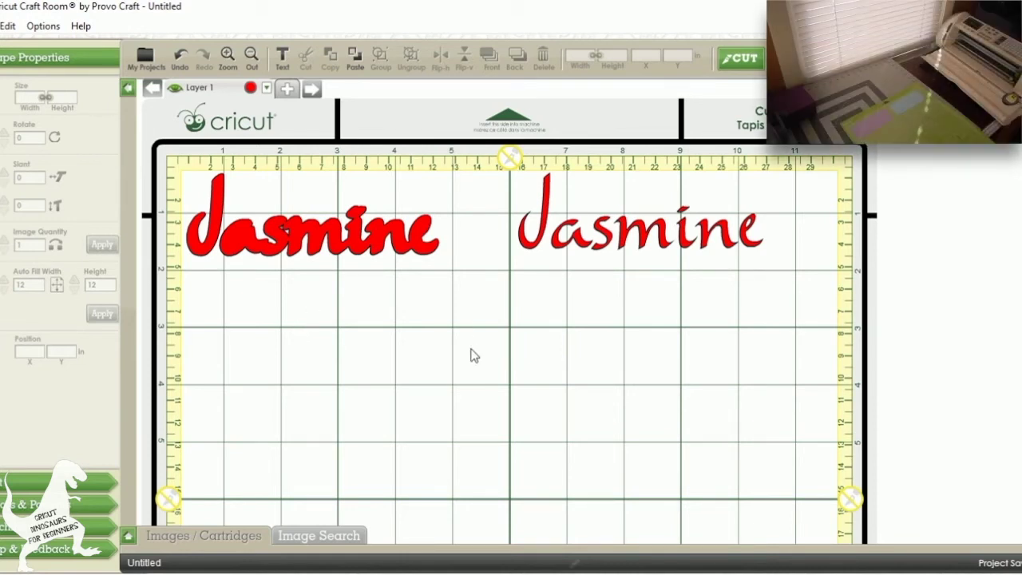
# Send the Jasmine mat to cut and continue past the Insert Cartridge prompt.
pyautogui.click(739, 64)
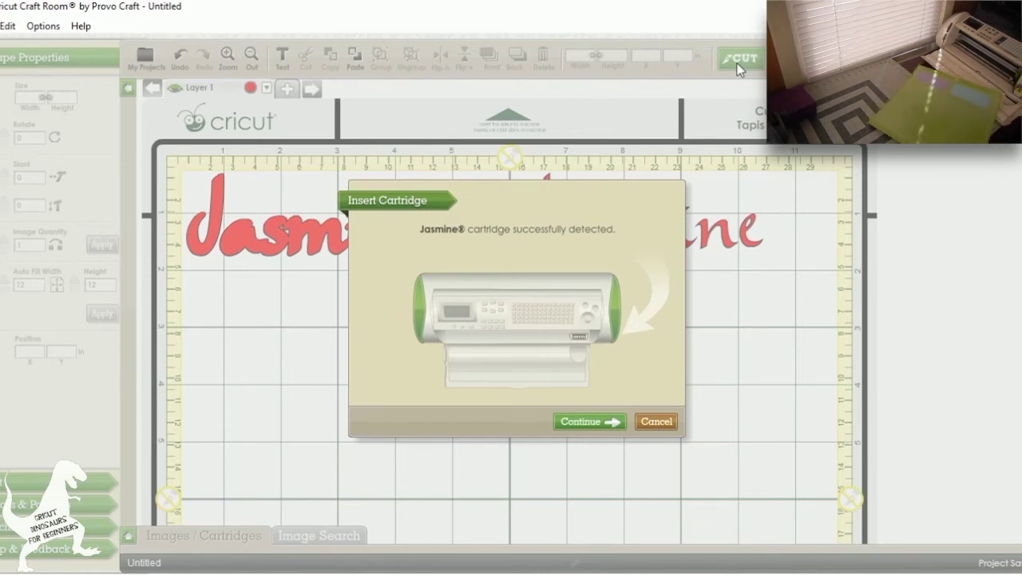
pyautogui.click(608, 422)
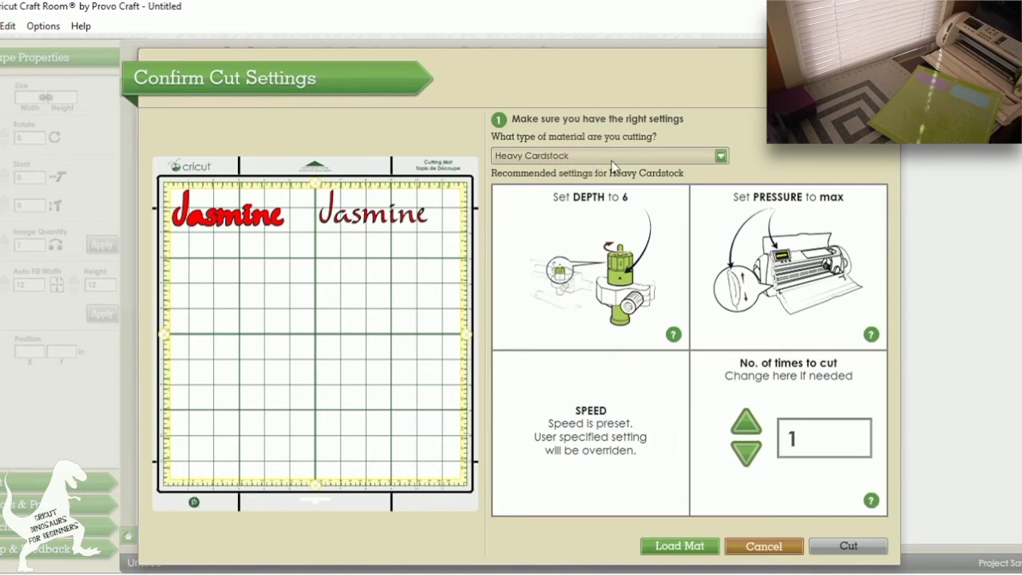
# Switch the material to Medium Cardstock, cut the mat, and finish with Done.
pyautogui.click(721, 157)
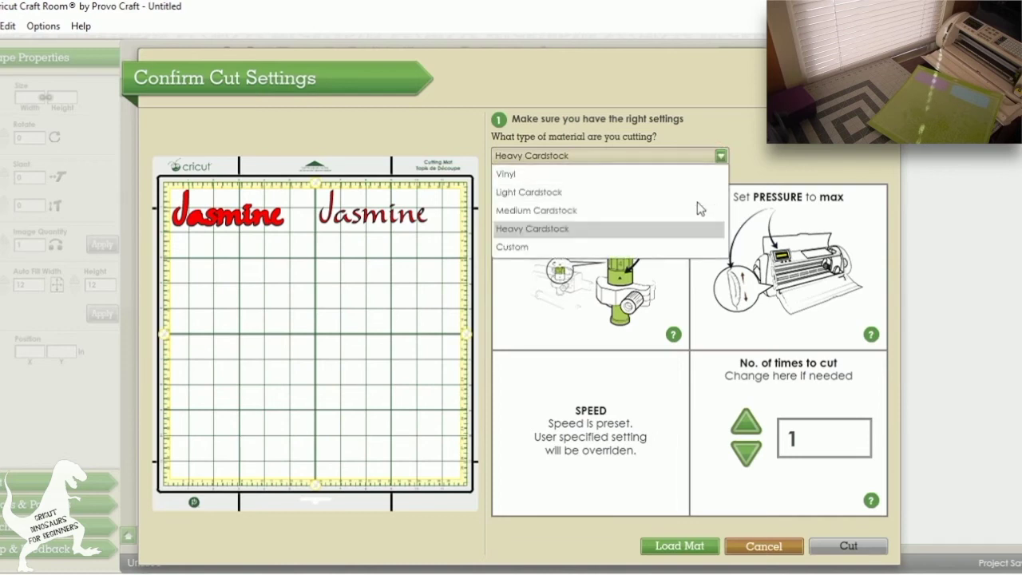
pyautogui.click(691, 211)
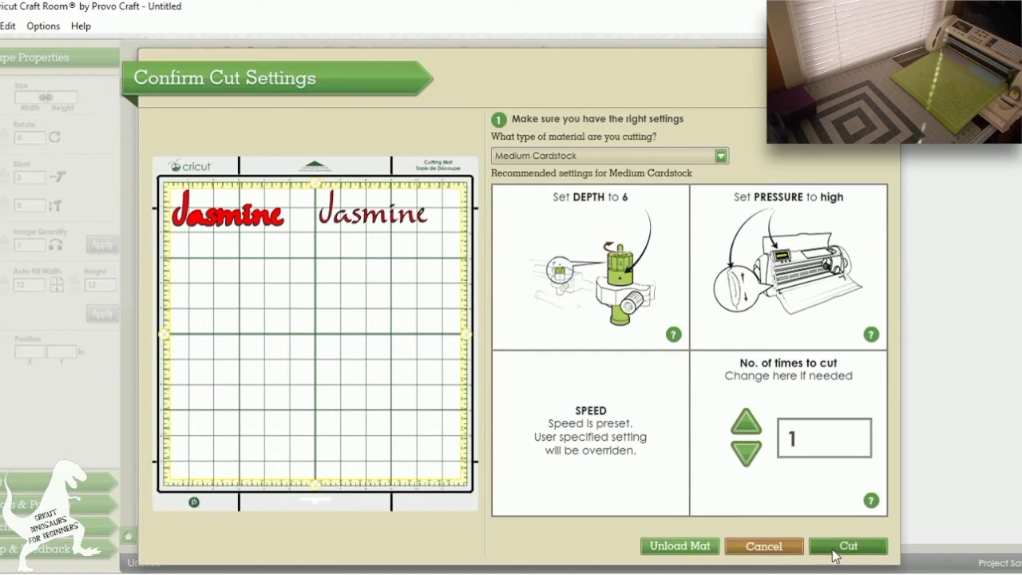
pyautogui.click(833, 552)
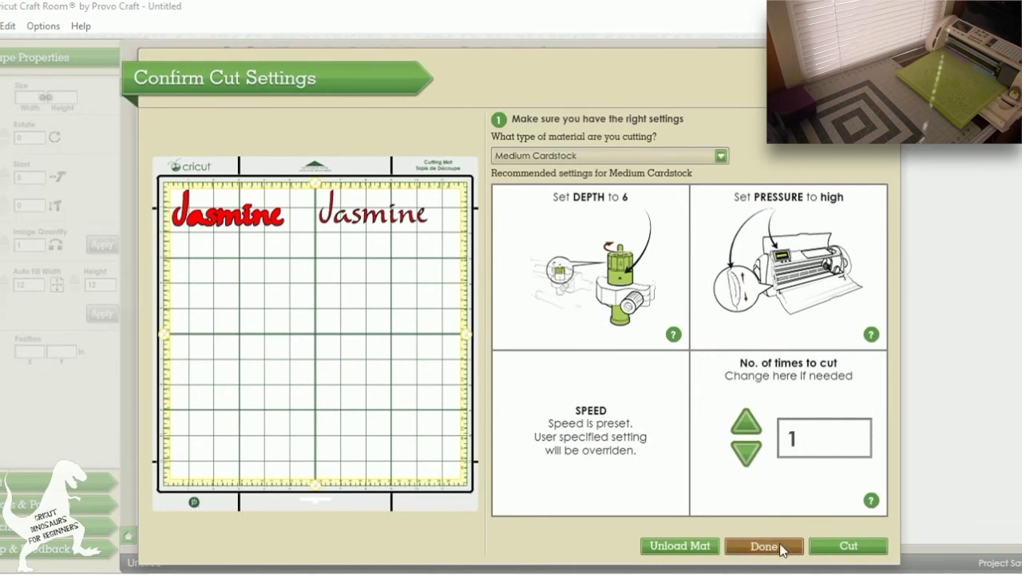
pyautogui.click(765, 547)
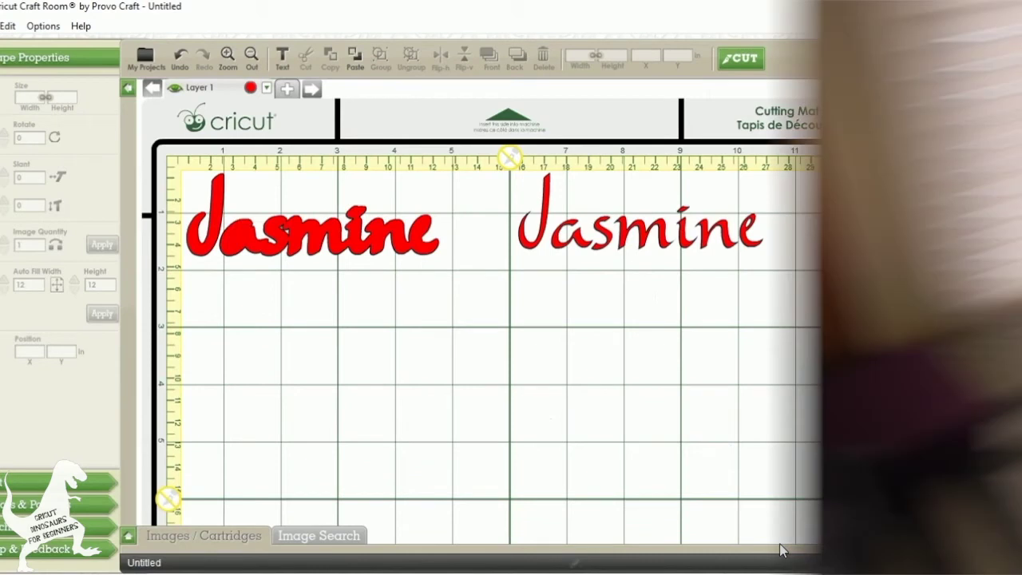